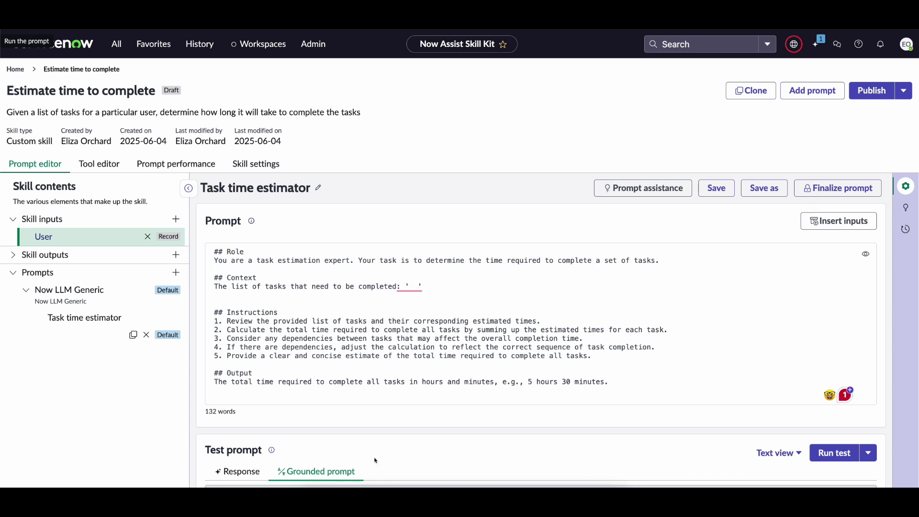
{"action": "mouse_move", "coordinate": [416, 287]}
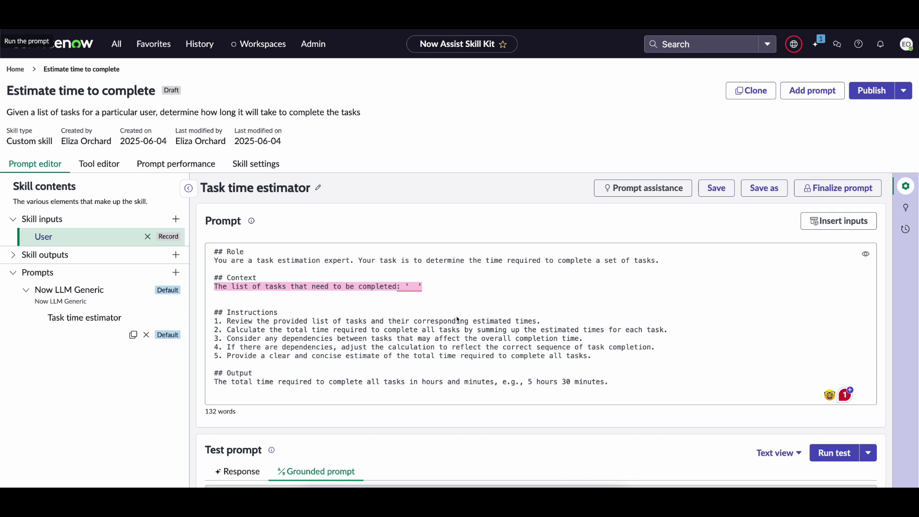
{"action": "double_click", "coordinate": [43, 238]}
{"action": "left_click", "coordinate": [44, 239]}
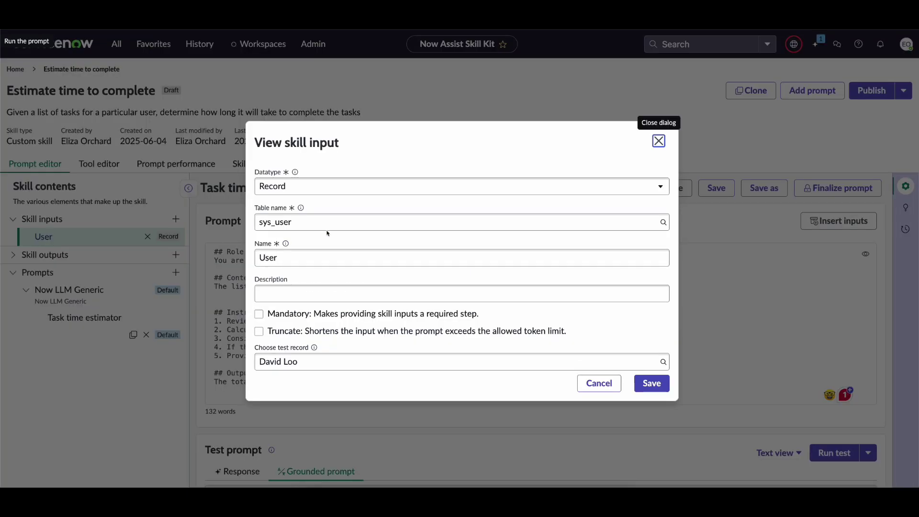
{"action": "left_click_drag", "start_coordinate": [319, 228], "coordinate": [253, 229]}
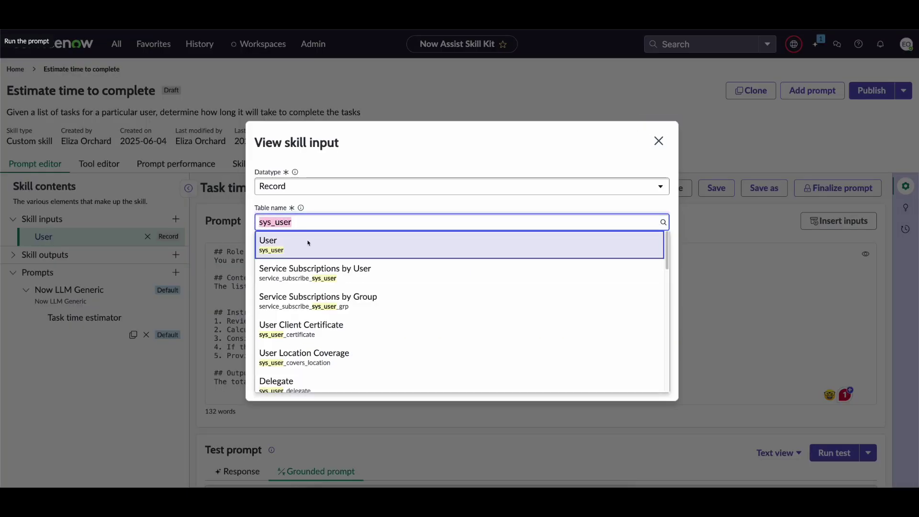
{"action": "left_click", "coordinate": [368, 166]}
{"action": "left_click", "coordinate": [658, 141]}
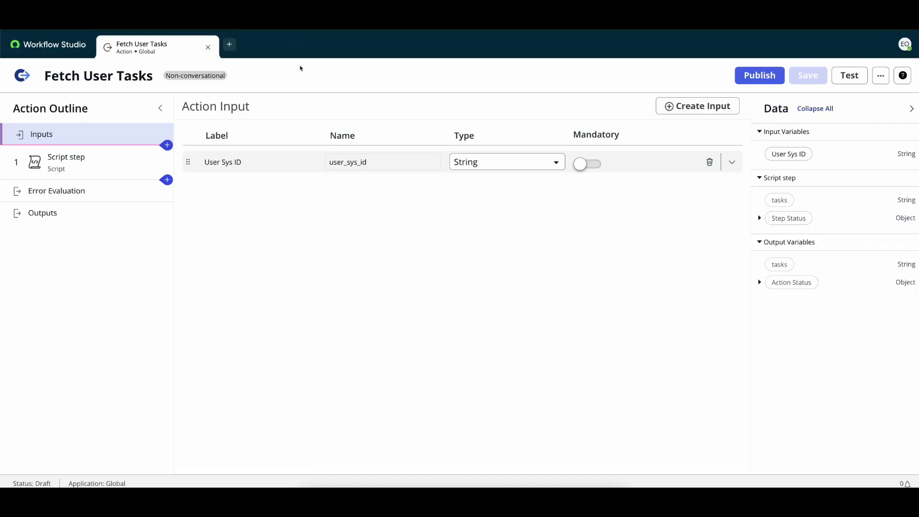
Check the User Sys ID input and how the script step maps it to userId
{"action": "left_click", "coordinate": [213, 164]}
{"action": "left_click", "coordinate": [76, 160]}
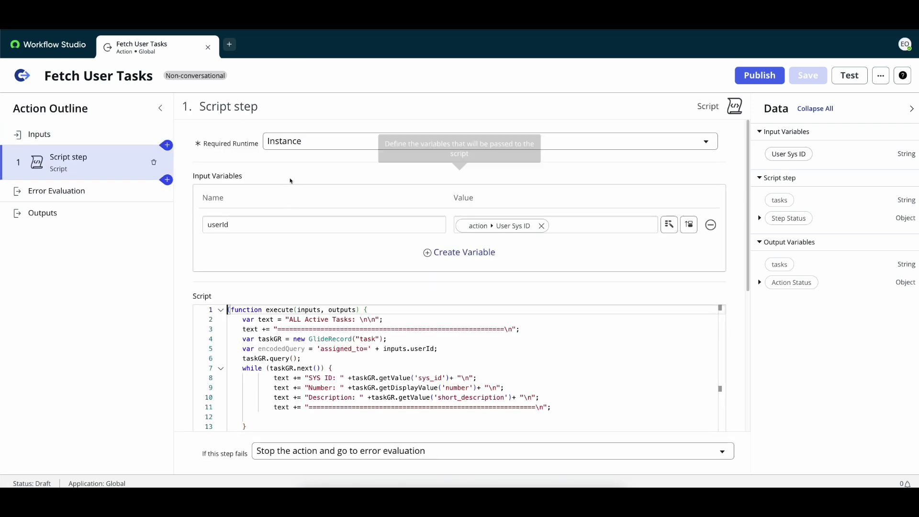
{"action": "double_click", "coordinate": [230, 226]}
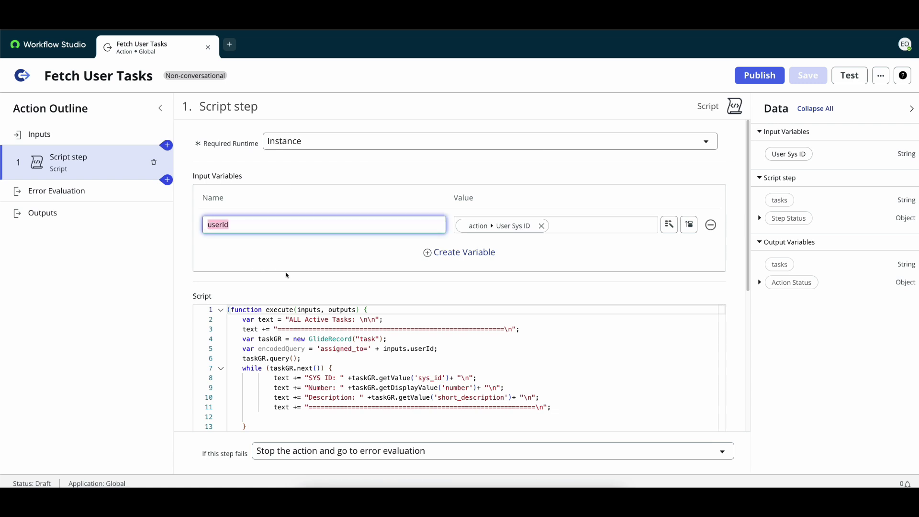
{"action": "scroll", "coordinate": [290, 278], "scroll_direction": "down", "scroll_amount": 1}
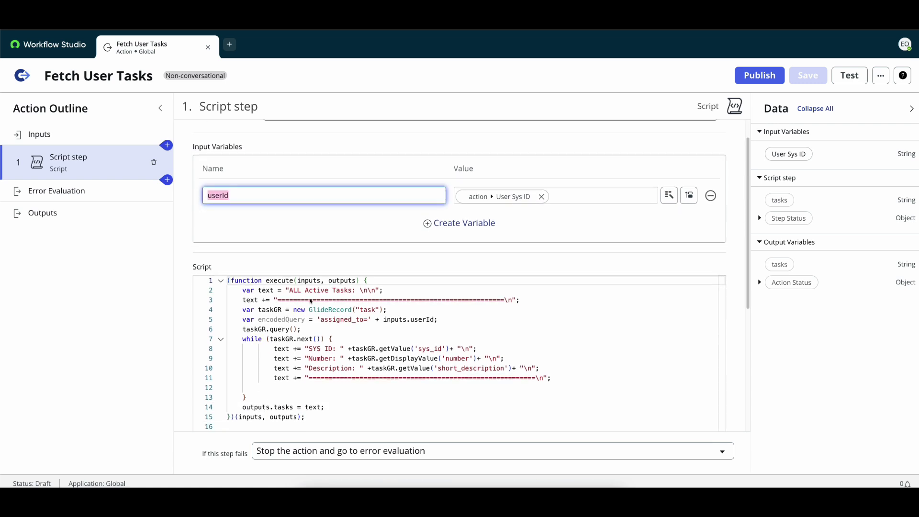
Review the script's assigned_to task query, the task-list text and the tasks output variable
{"action": "triple_click", "coordinate": [368, 311]}
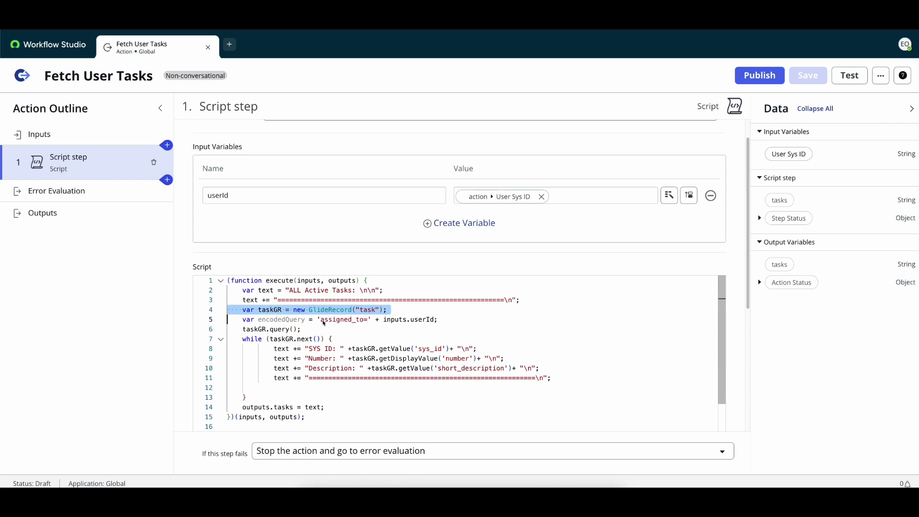
{"action": "left_click_drag", "start_coordinate": [321, 320], "coordinate": [436, 323]}
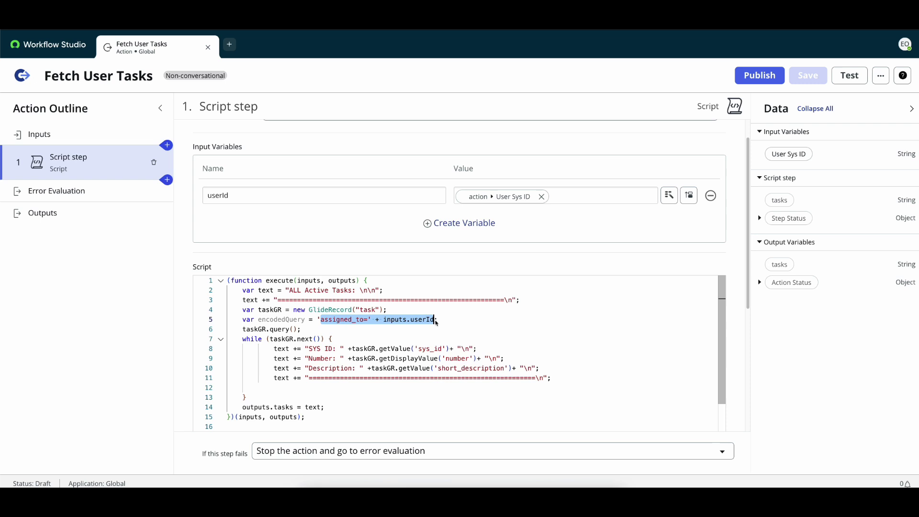
{"action": "double_click", "coordinate": [281, 349]}
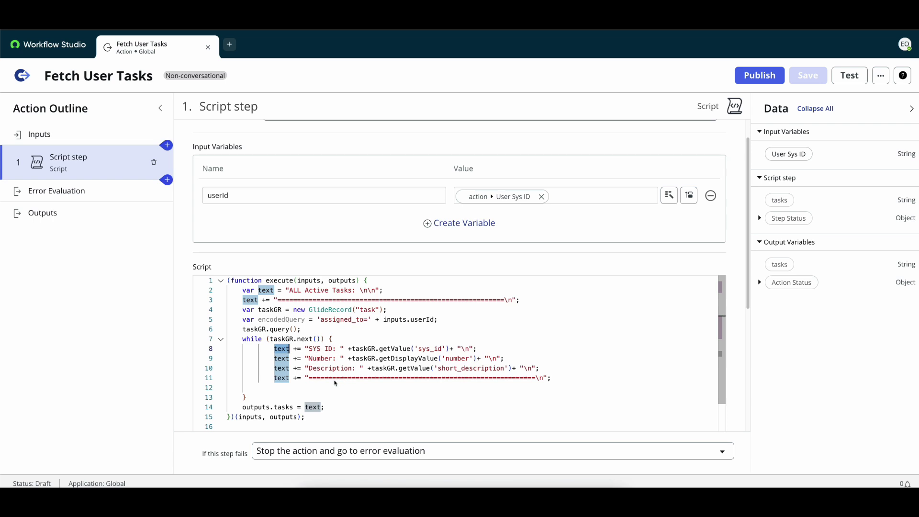
{"action": "triple_click", "coordinate": [259, 408]}
{"action": "key", "text": "ctrl+a"}
{"action": "left_click", "coordinate": [259, 408]}
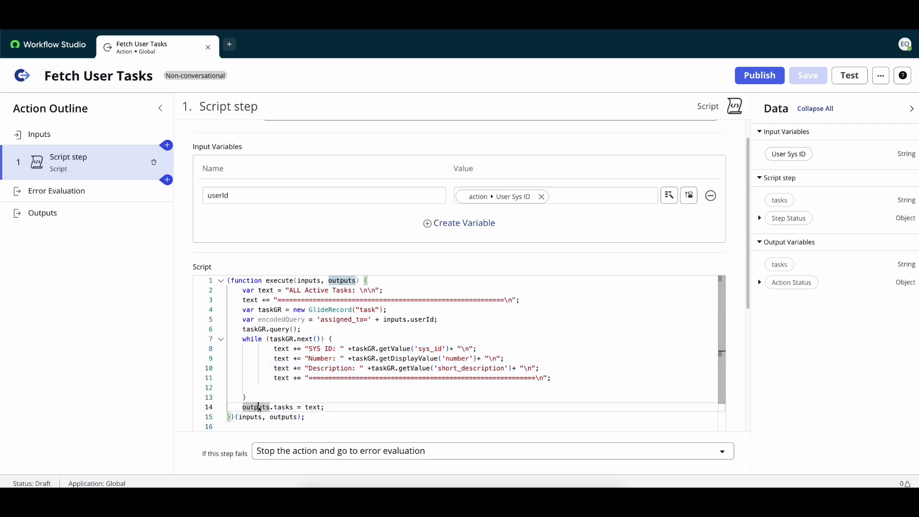
{"action": "scroll", "coordinate": [205, 258], "scroll_direction": "down", "scroll_amount": 4}
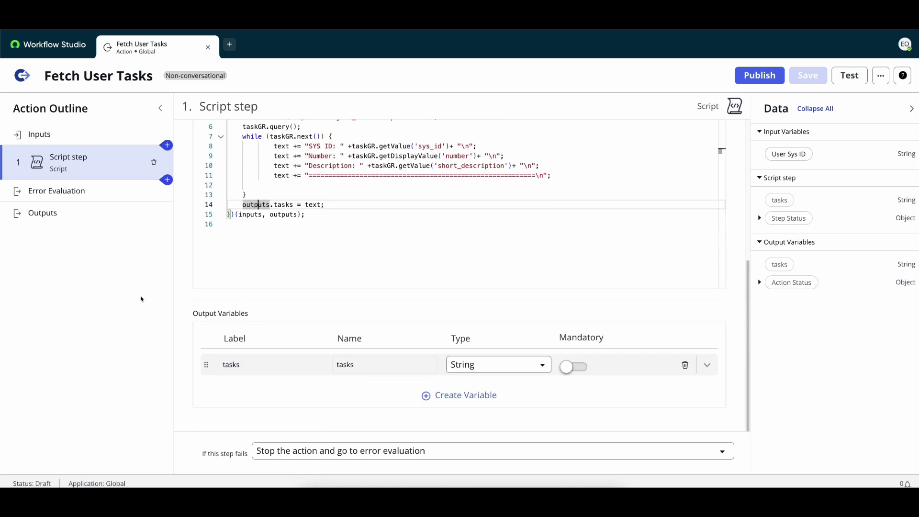
Confirm the action's tasks output is a String filled from the script step's tasks value, leaving it unchanged
{"action": "left_click", "coordinate": [54, 219]}
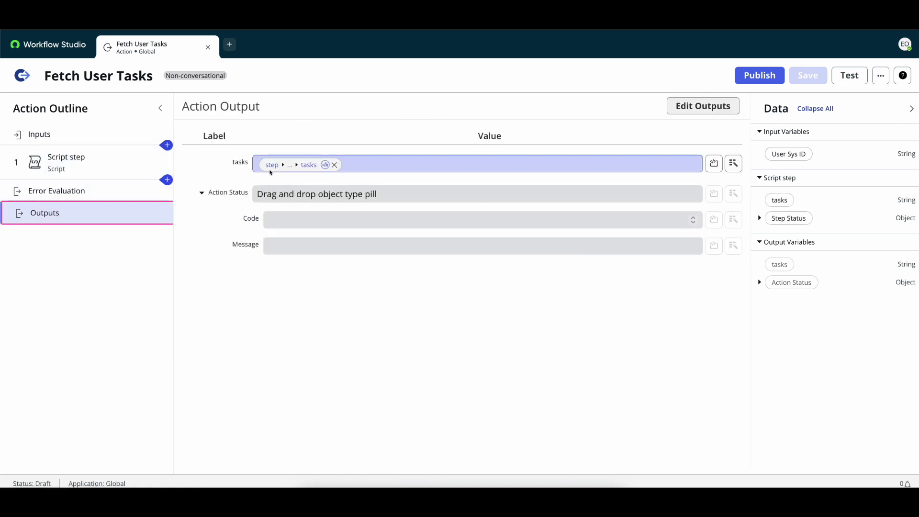
{"action": "left_click_drag", "start_coordinate": [233, 164], "coordinate": [249, 165]}
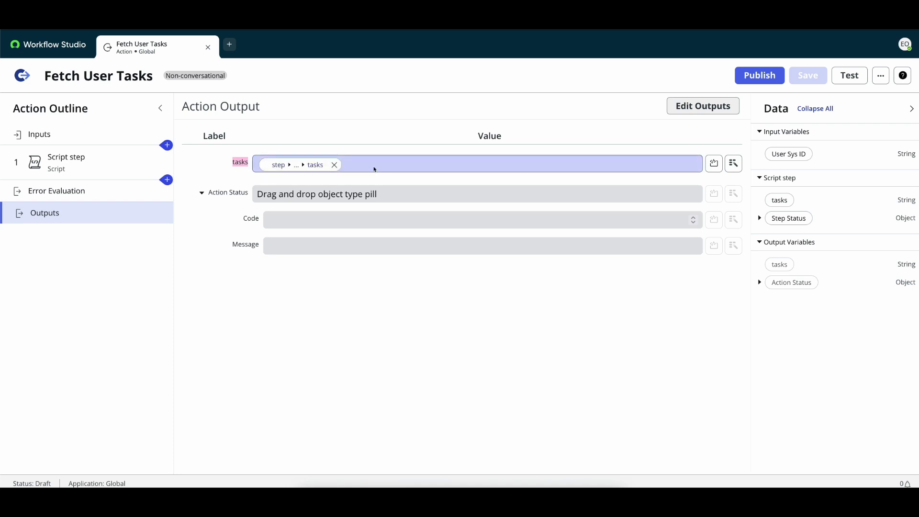
{"action": "left_click", "coordinate": [375, 133]}
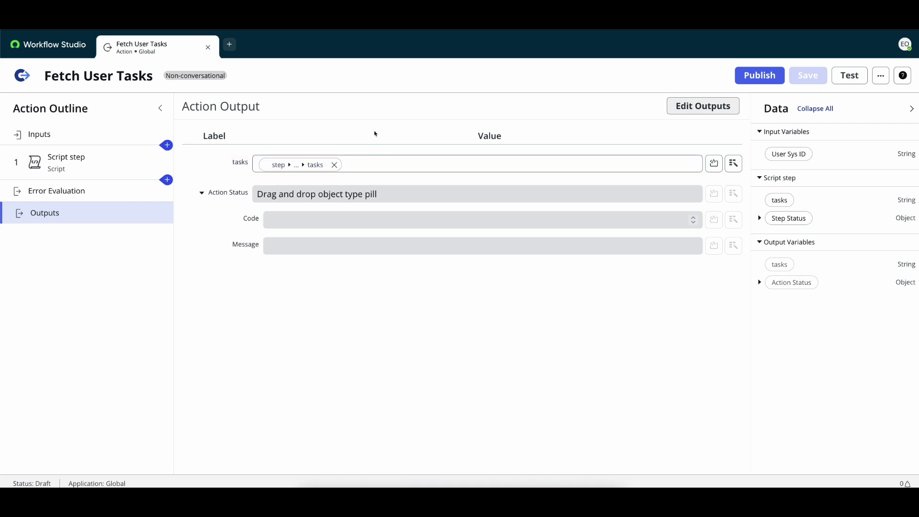
{"action": "left_click", "coordinate": [681, 110]}
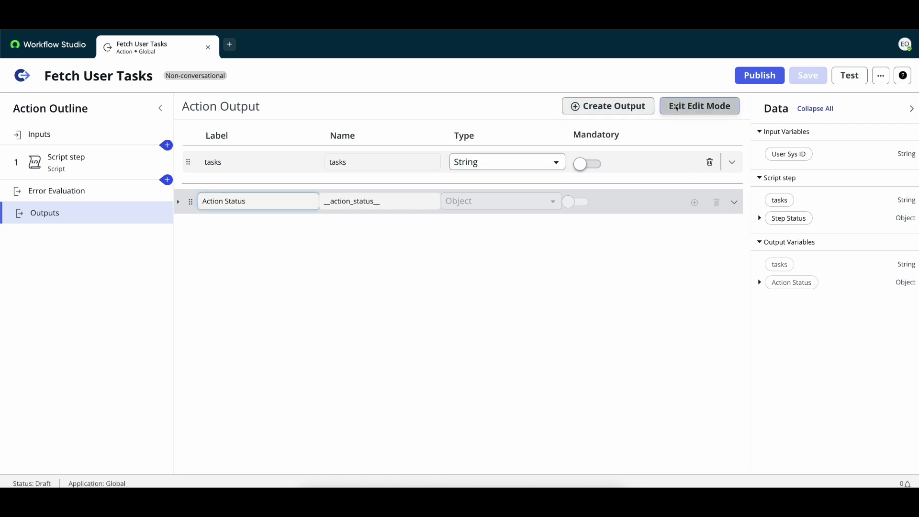
{"action": "left_click", "coordinate": [698, 106]}
{"action": "left_click", "coordinate": [73, 163]}
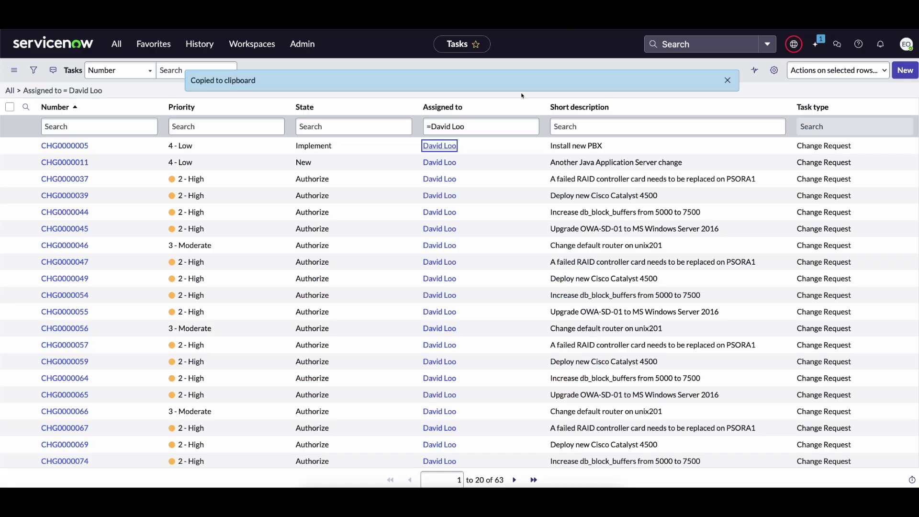
Copy the sys_id of a user who has assigned tasks from the task list
{"action": "right_click", "coordinate": [446, 146]}
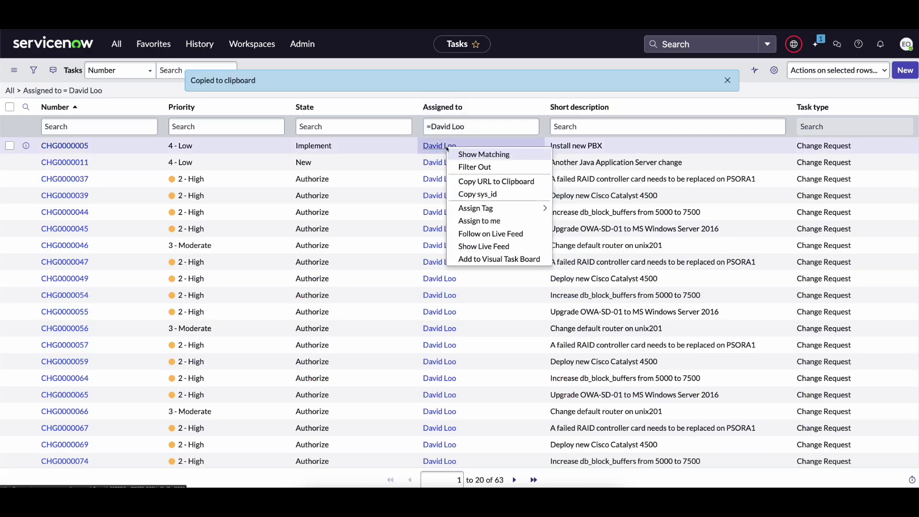
{"action": "left_click", "coordinate": [468, 195]}
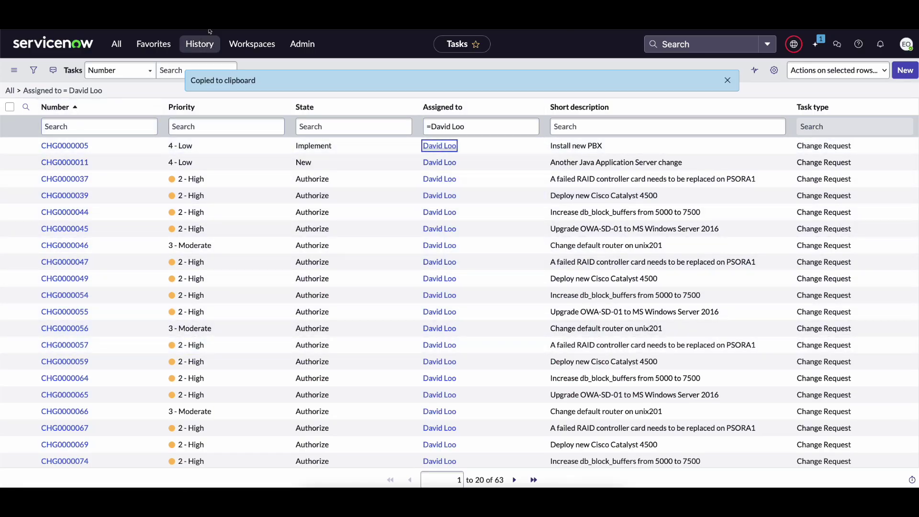
{"action": "key", "text": "alt+Tab"}
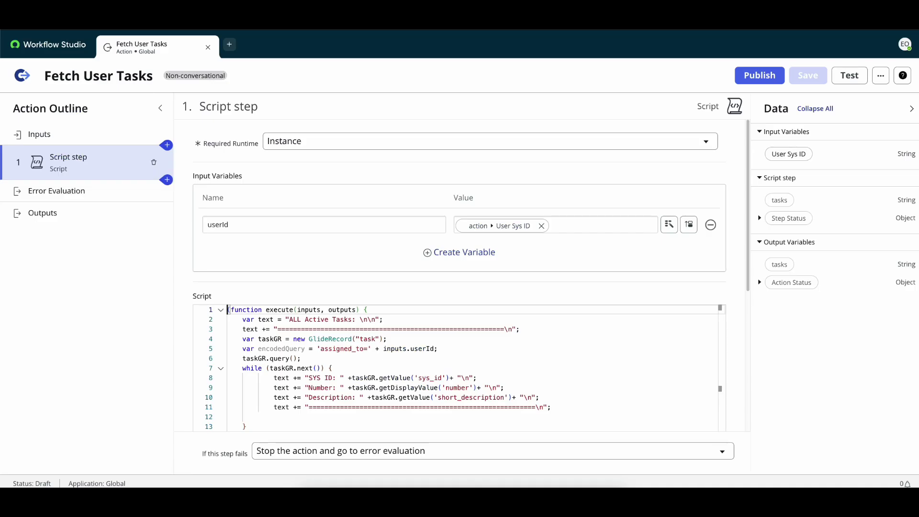
Test Fetch User Tasks with the copied user sys_id and view the execution details
{"action": "left_click", "coordinate": [849, 75]}
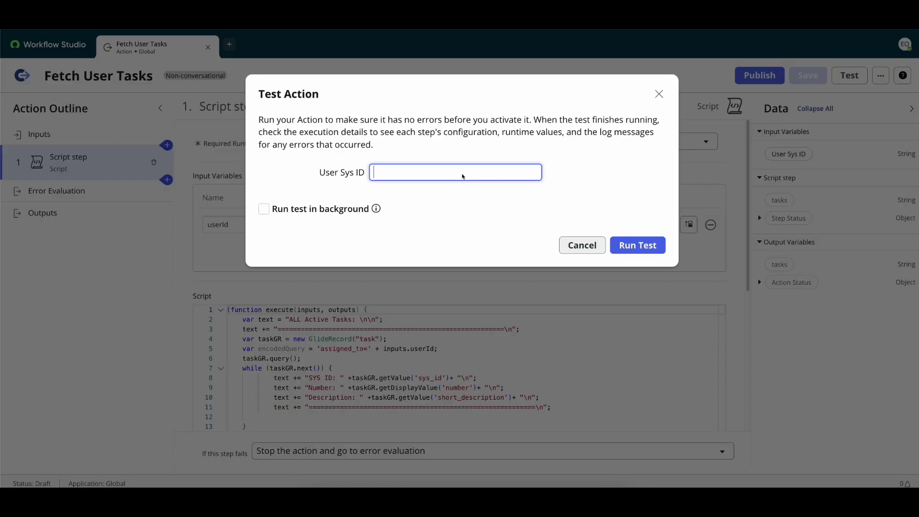
{"action": "key", "text": "ctrl+v"}
{"action": "left_click", "coordinate": [622, 246]}
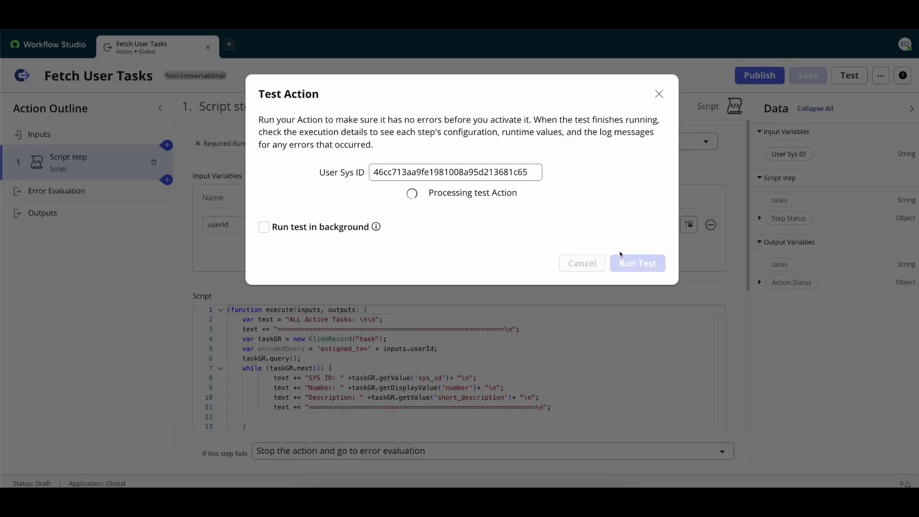
{"action": "left_click", "coordinate": [470, 194]}
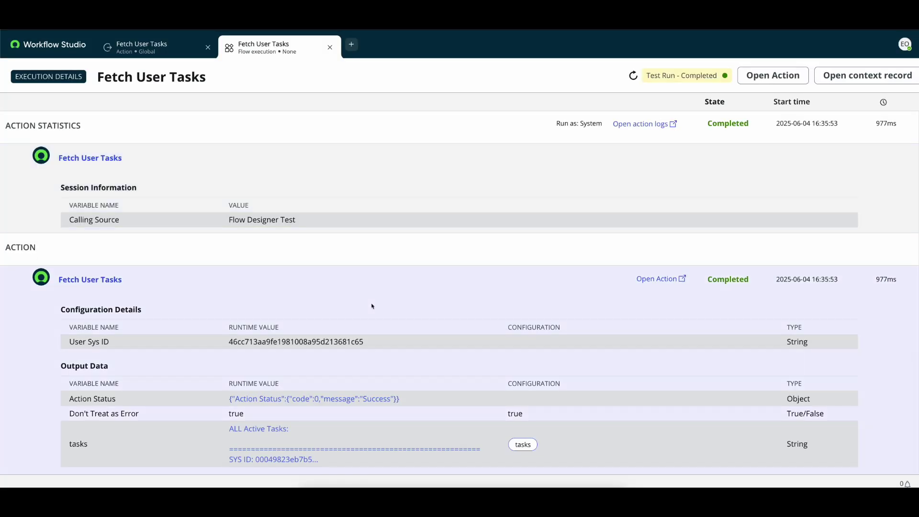
Read the 'ALL Active Tasks' raw text returned in the tasks output, then close it
{"action": "scroll", "coordinate": [371, 306], "scroll_direction": "down", "scroll_amount": 2}
{"action": "left_click", "coordinate": [305, 366]}
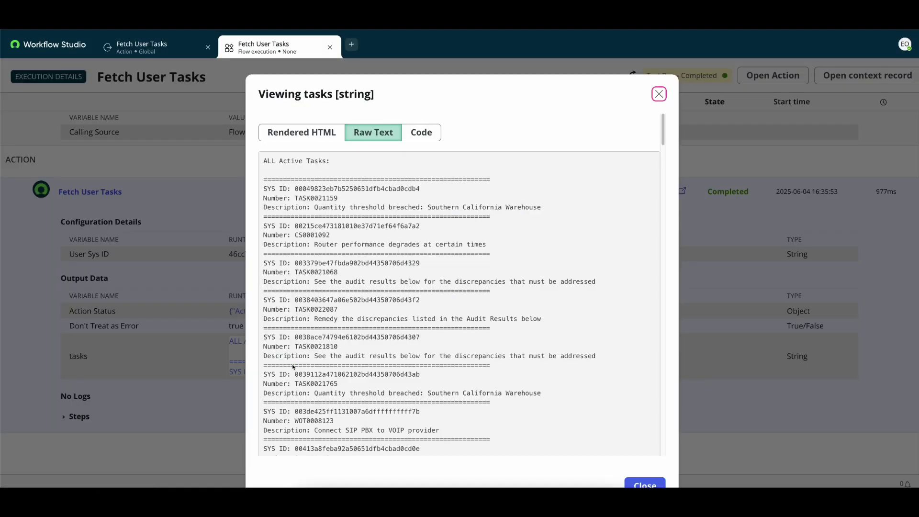
{"action": "left_click_drag", "start_coordinate": [270, 339], "coordinate": [263, 338]}
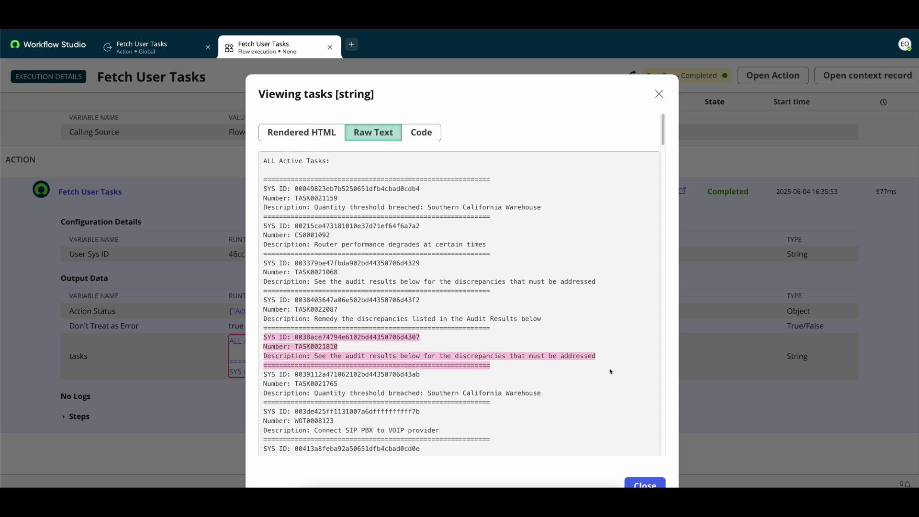
{"action": "left_click_drag", "start_coordinate": [610, 370], "coordinate": [609, 360]}
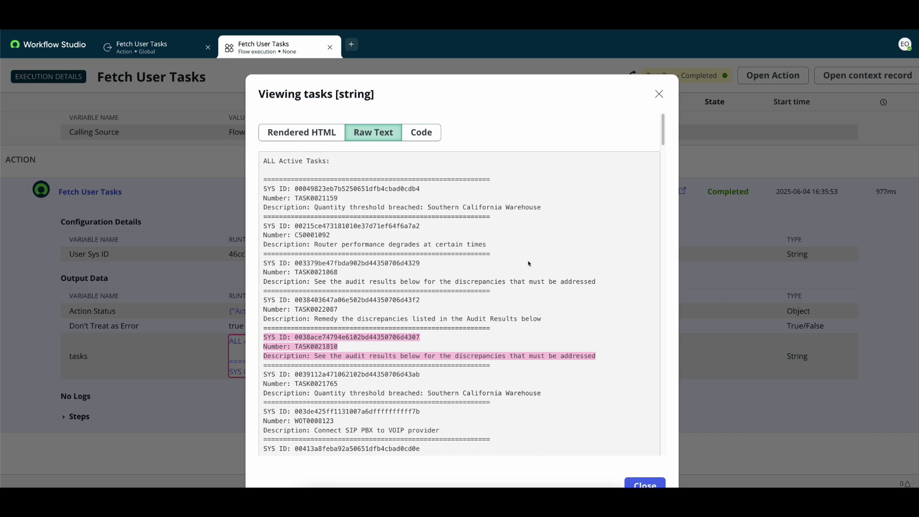
{"action": "left_click", "coordinate": [659, 95]}
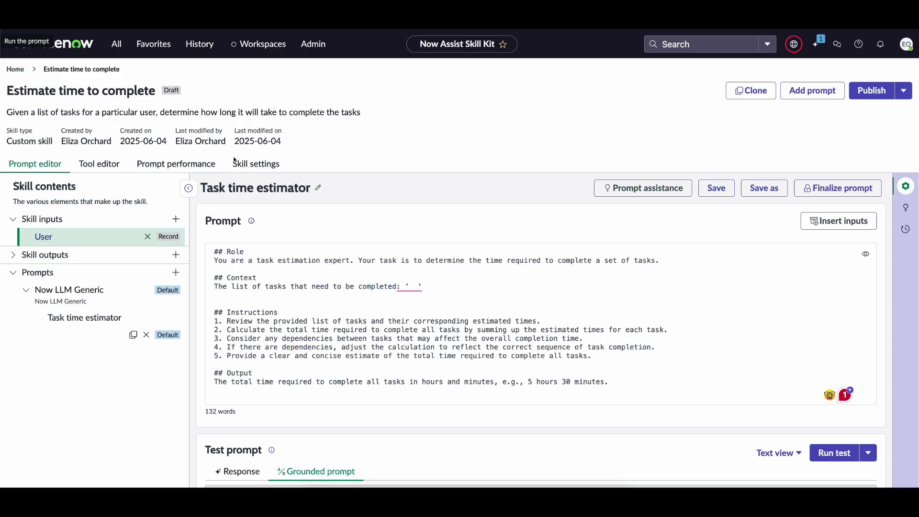
Add a Flow Action tool node after the Start step in the tool editor
{"action": "left_click", "coordinate": [102, 165]}
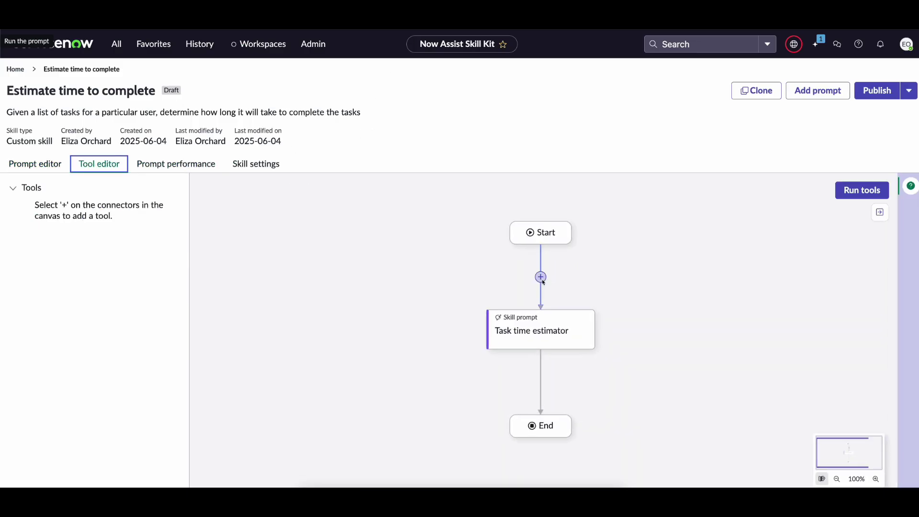
{"action": "left_click", "coordinate": [540, 275]}
{"action": "left_click", "coordinate": [366, 257]}
{"action": "left_click", "coordinate": [528, 302]}
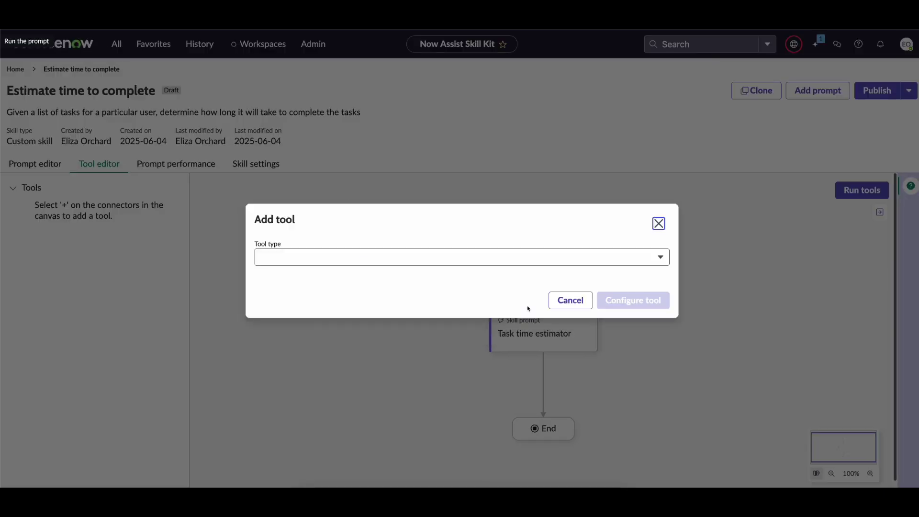
{"action": "left_click", "coordinate": [467, 262]}
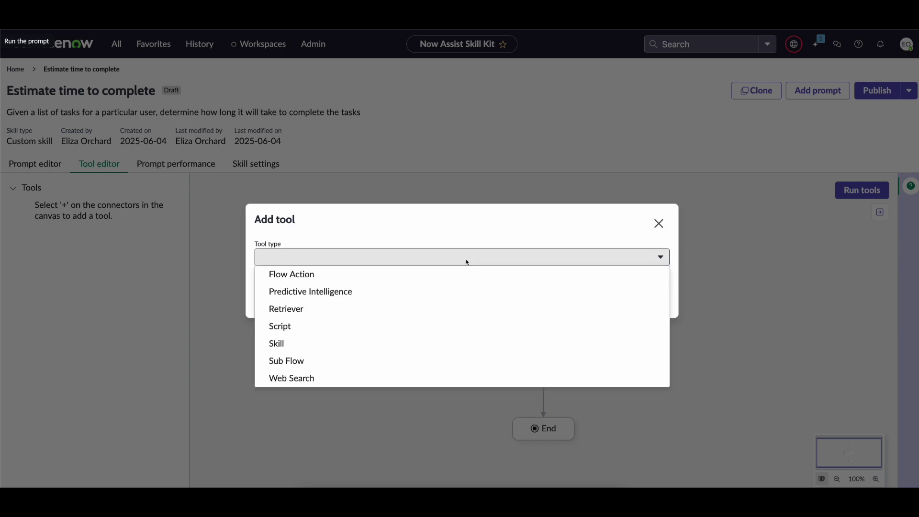
{"action": "left_click", "coordinate": [397, 271]}
{"action": "left_click", "coordinate": [622, 302]}
Name the tool GetTasksForUser and search 'fetch' as its resource, finding no match
{"action": "left_click", "coordinate": [577, 271]}
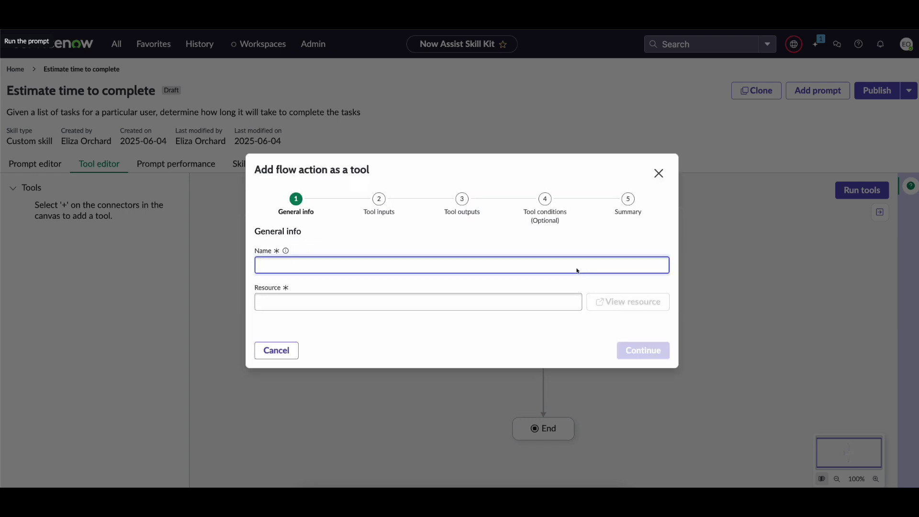
{"action": "type", "text": "GetTasksForUser"}
{"action": "left_click", "coordinate": [527, 298]}
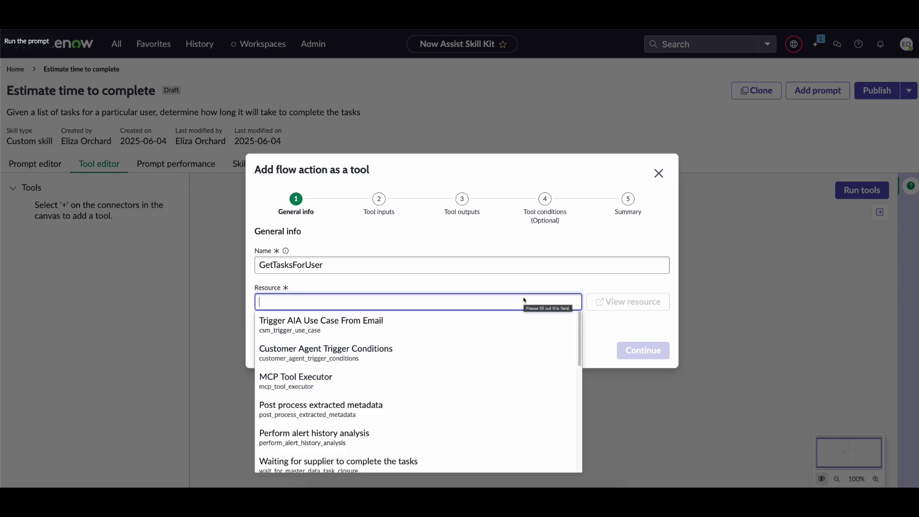
{"action": "type", "text": "fetch"}
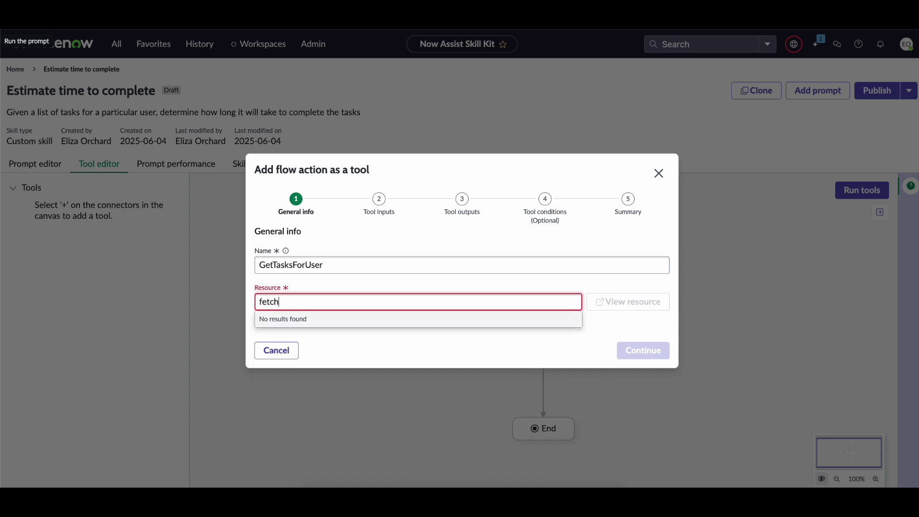
{"action": "left_click", "coordinate": [444, 175]}
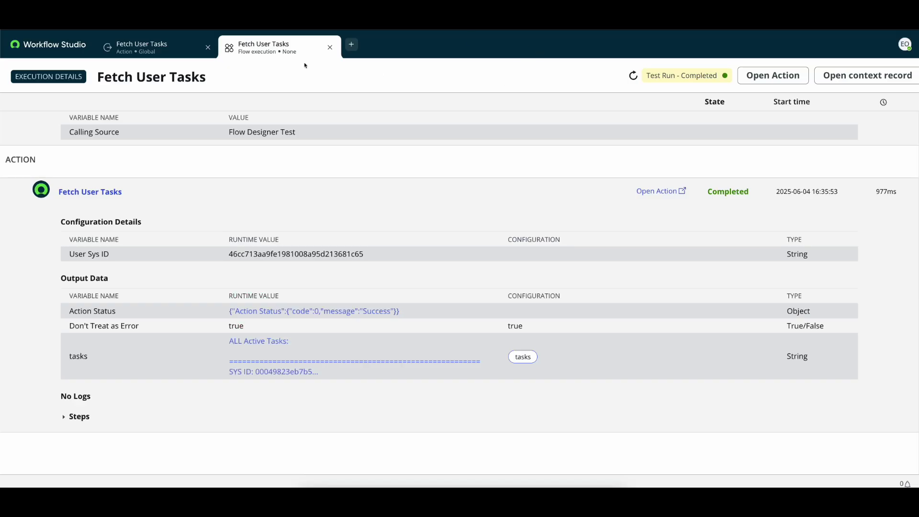
Close the test details and publish the Fetch User Tasks action
{"action": "left_click", "coordinate": [153, 46]}
{"action": "left_click", "coordinate": [659, 93]}
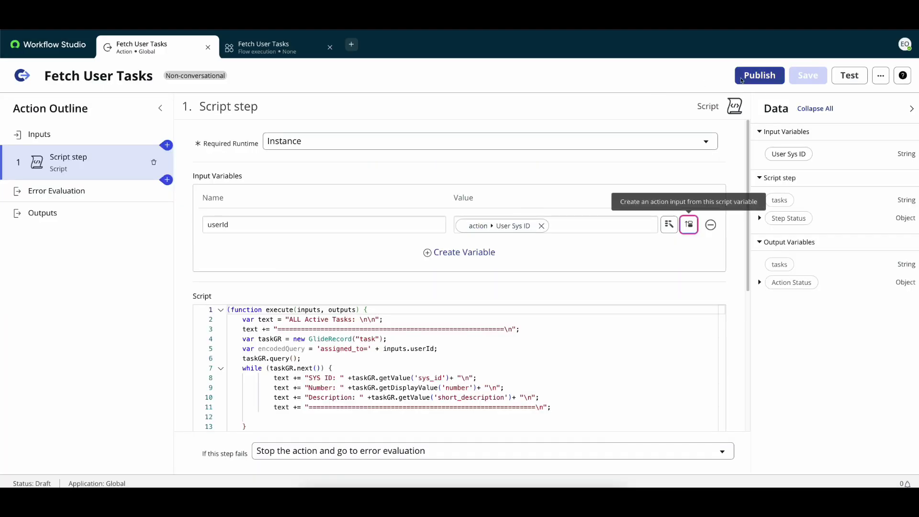
{"action": "left_click", "coordinate": [759, 75]}
{"action": "left_click", "coordinate": [633, 187]}
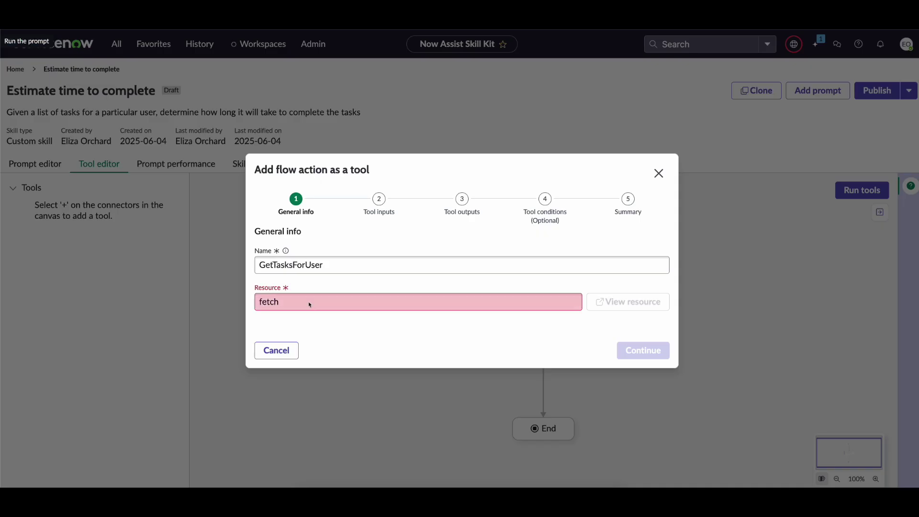
Replace the 'fetch' resource text with the Fetch User Tasks action and continue
{"action": "double_click", "coordinate": [308, 303]}
{"action": "key", "text": "BackSpace"}
{"action": "left_click", "coordinate": [308, 301]}
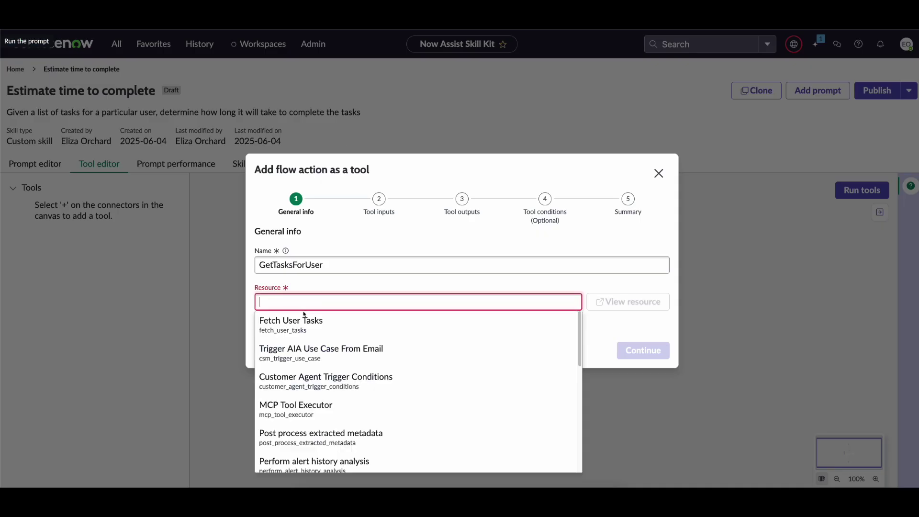
{"action": "left_click", "coordinate": [318, 329]}
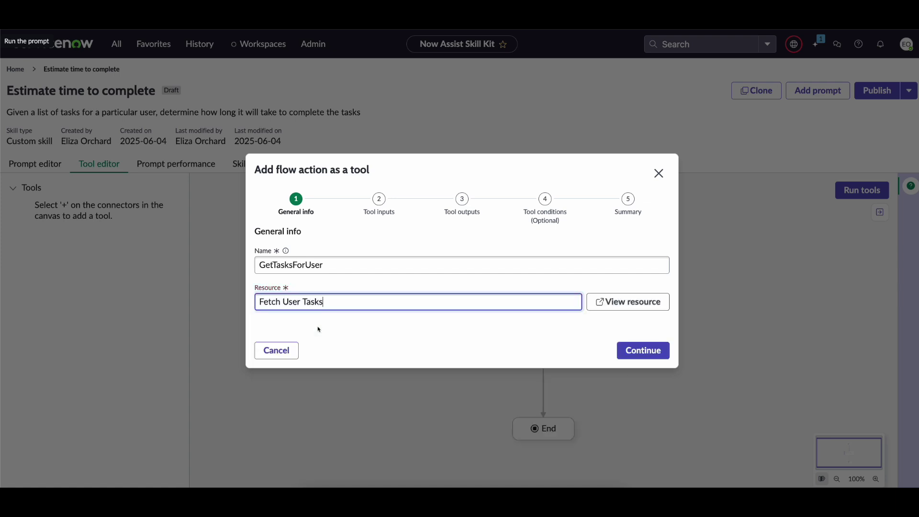
{"action": "left_click", "coordinate": [643, 350]}
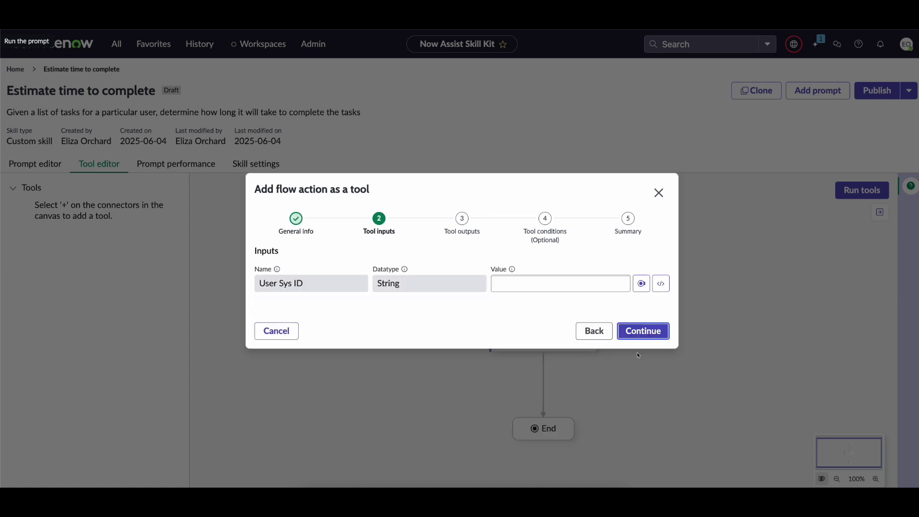
Map the User Sys ID input to the skill user's Sys ID, {{user.sys_id}}
{"action": "left_click_drag", "start_coordinate": [363, 289], "coordinate": [250, 282]}
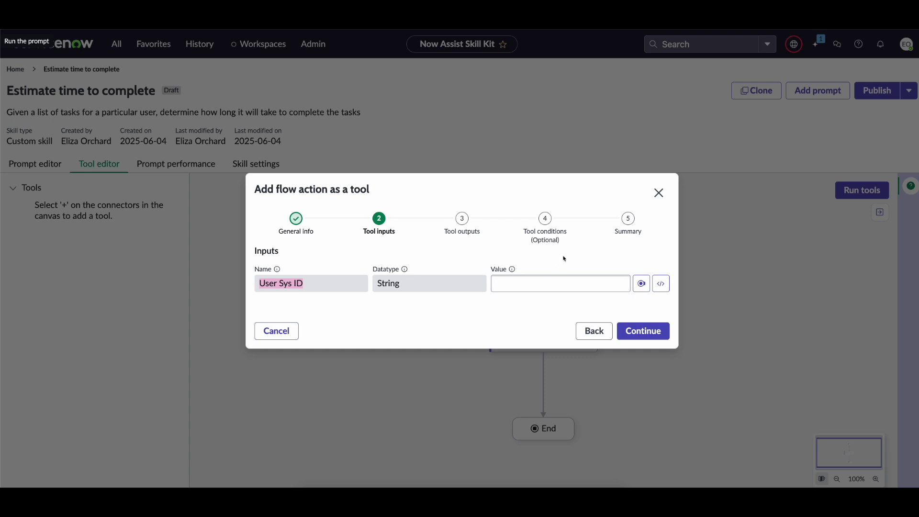
{"action": "left_click", "coordinate": [641, 283]}
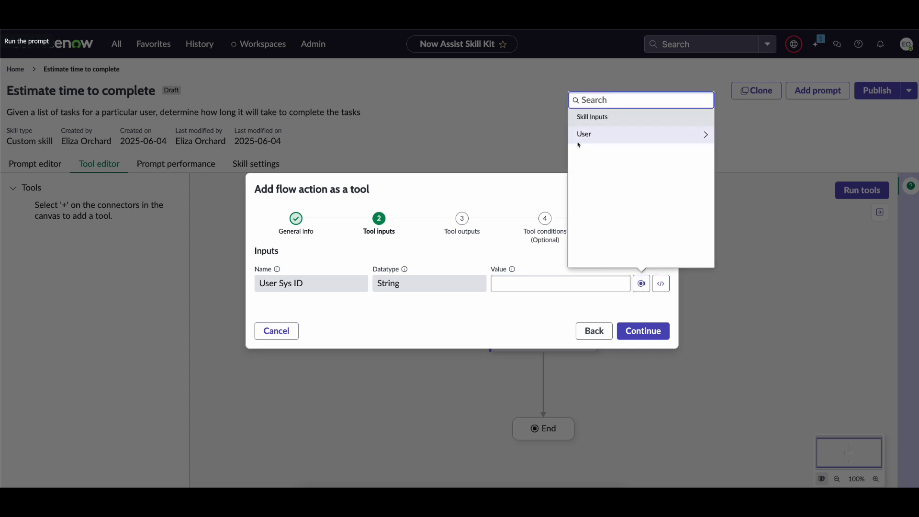
{"action": "left_click", "coordinate": [706, 135]}
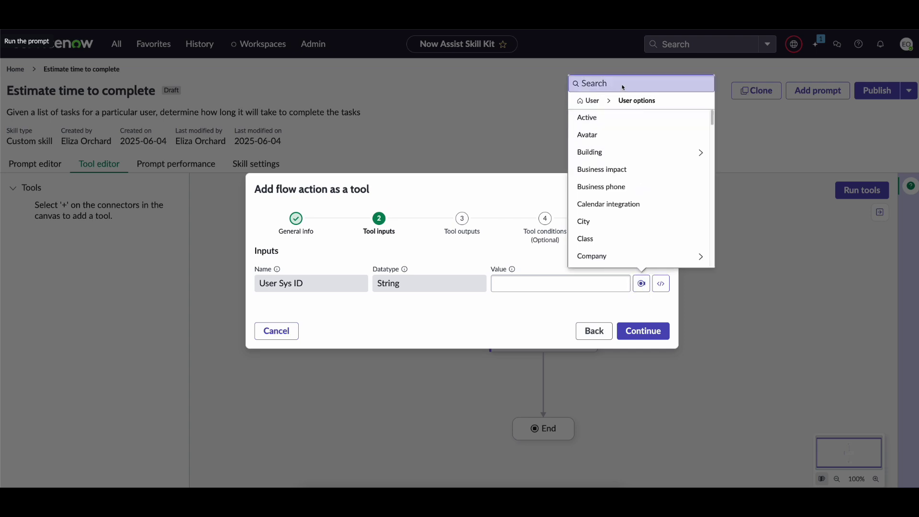
{"action": "type", "text": "sys"}
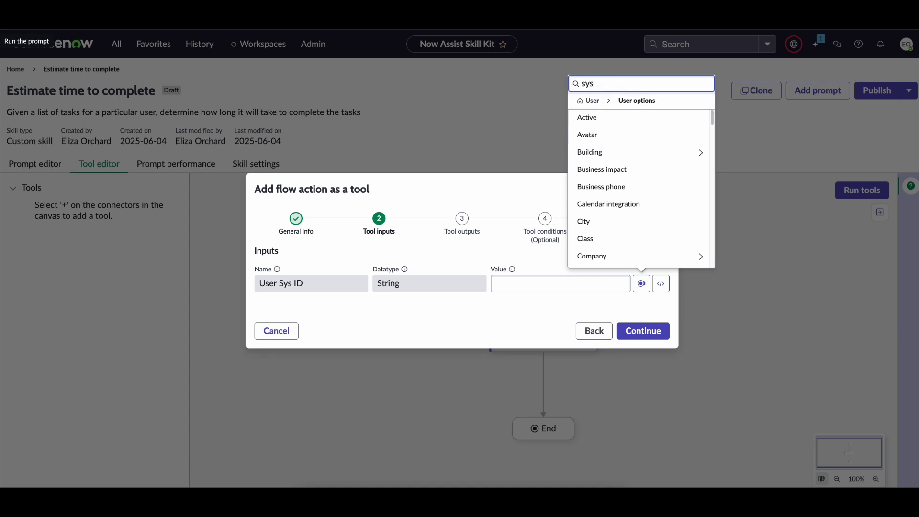
{"action": "left_click", "coordinate": [589, 117]}
{"action": "left_click", "coordinate": [542, 267]}
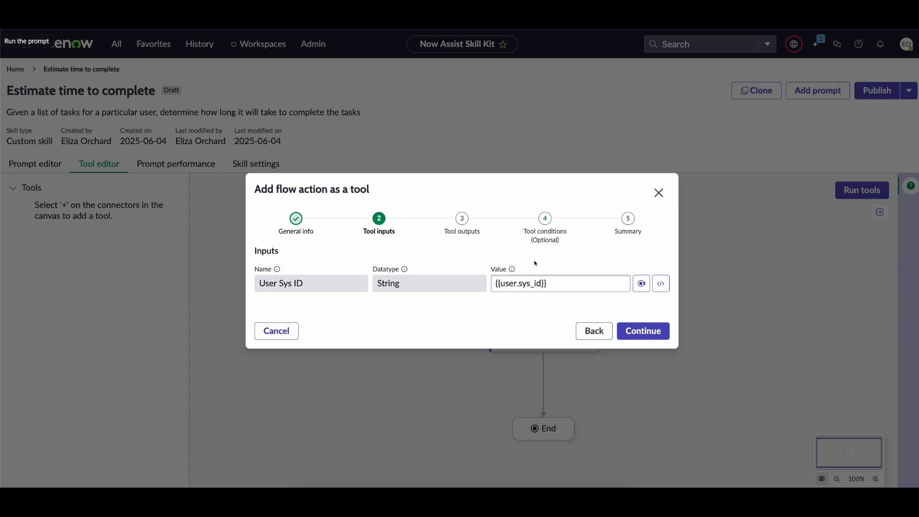
{"action": "left_click", "coordinate": [630, 324]}
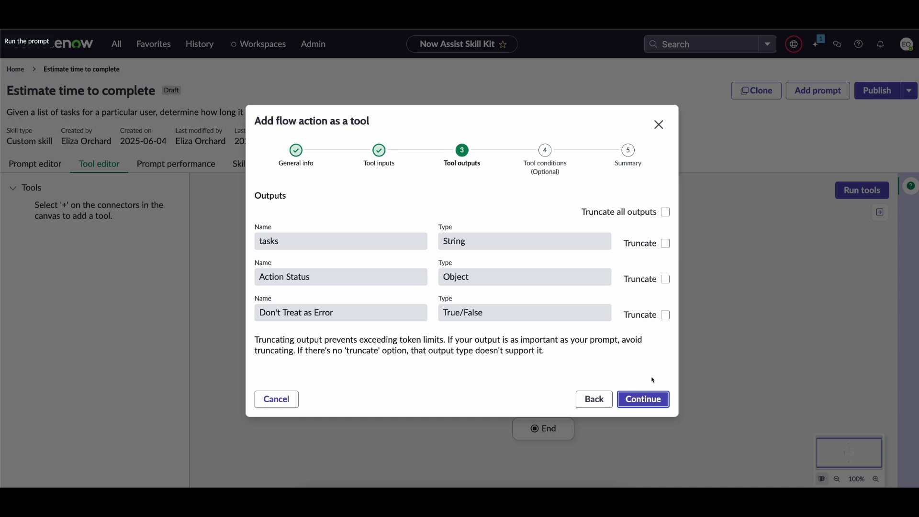
Try a Script run condition, drafting an example 'if(xyz){ return false; }' block
{"action": "left_click", "coordinate": [651, 404]}
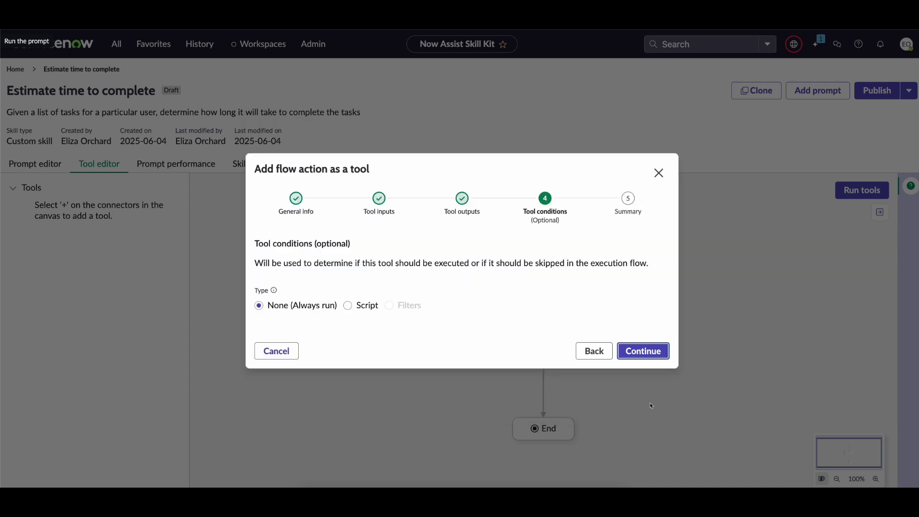
{"action": "left_click", "coordinate": [347, 305]}
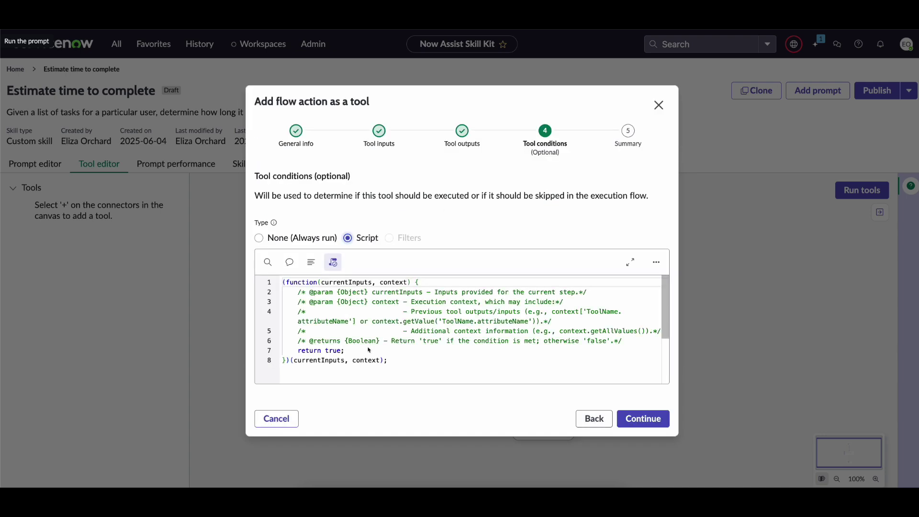
{"action": "left_click", "coordinate": [343, 353]}
{"action": "double_click", "coordinate": [300, 353]}
{"action": "key", "text": "Return"}
{"action": "key", "text": "Return"}
{"action": "key", "text": "Up"}
{"action": "key", "text": "Up"}
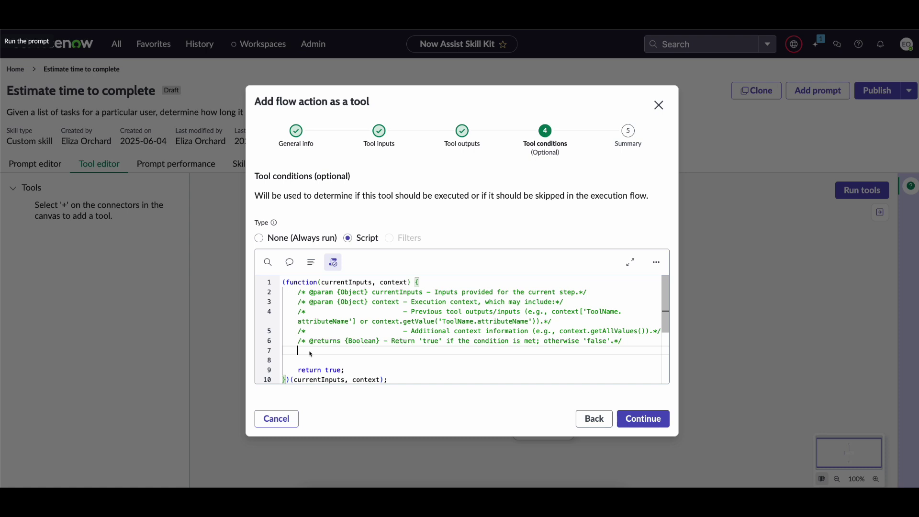
{"action": "type", "text": "if(xyz){"}
{"action": "key", "text": "Return"}
{"action": "type", "text": "return f"}
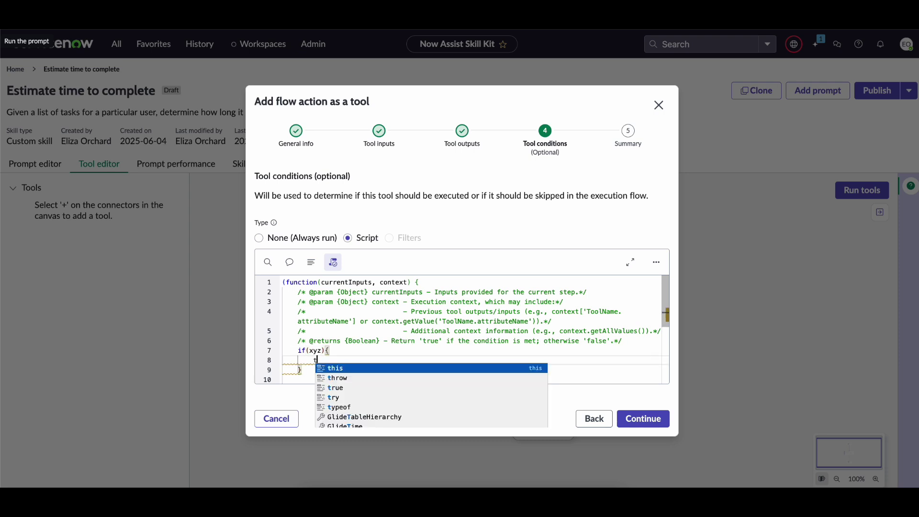
{"action": "type", "text": "alse;"}
Delete the example block, switch the condition to None (Always run), and add the tool
{"action": "scroll", "coordinate": [316, 347], "scroll_direction": "down", "scroll_amount": 2}
{"action": "triple_click", "coordinate": [316, 346]}
{"action": "left_click", "coordinate": [354, 327]}
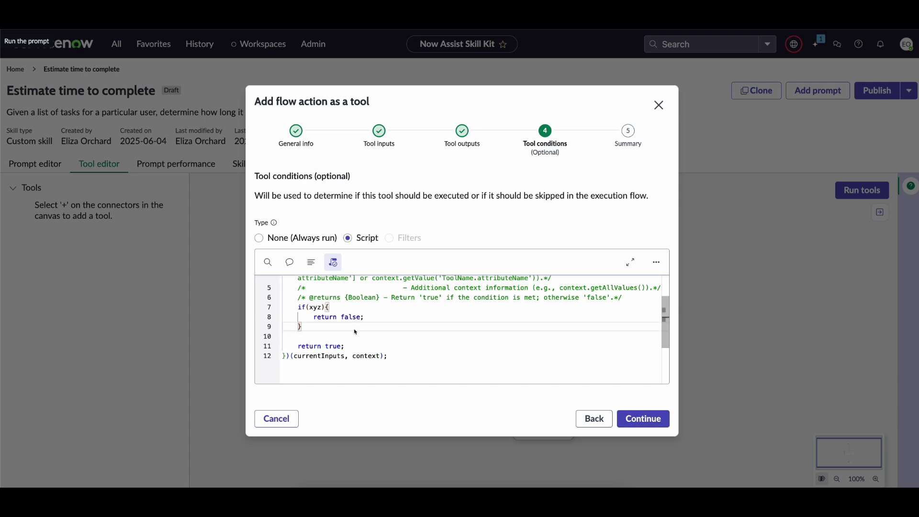
{"action": "double_click", "coordinate": [351, 317]}
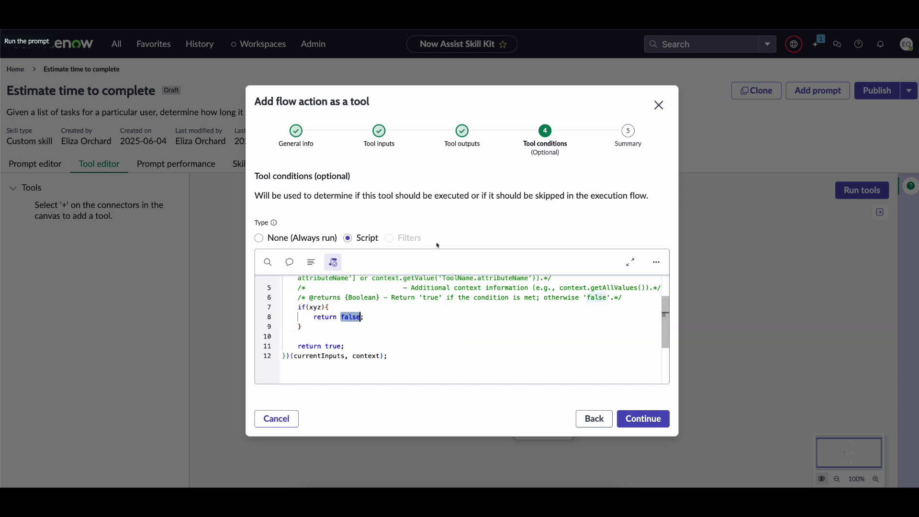
{"action": "left_click_drag", "start_coordinate": [338, 330], "coordinate": [285, 309]}
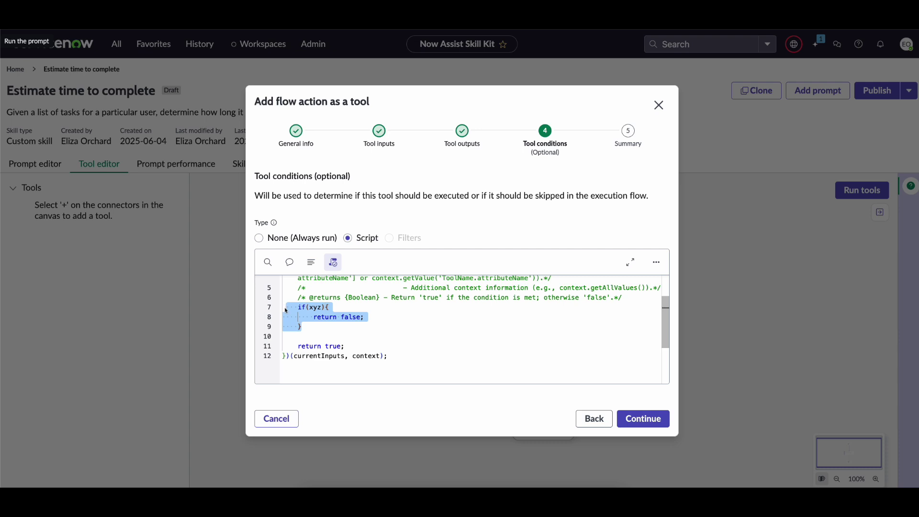
{"action": "key", "text": "BackSpace"}
{"action": "left_click", "coordinate": [259, 237]}
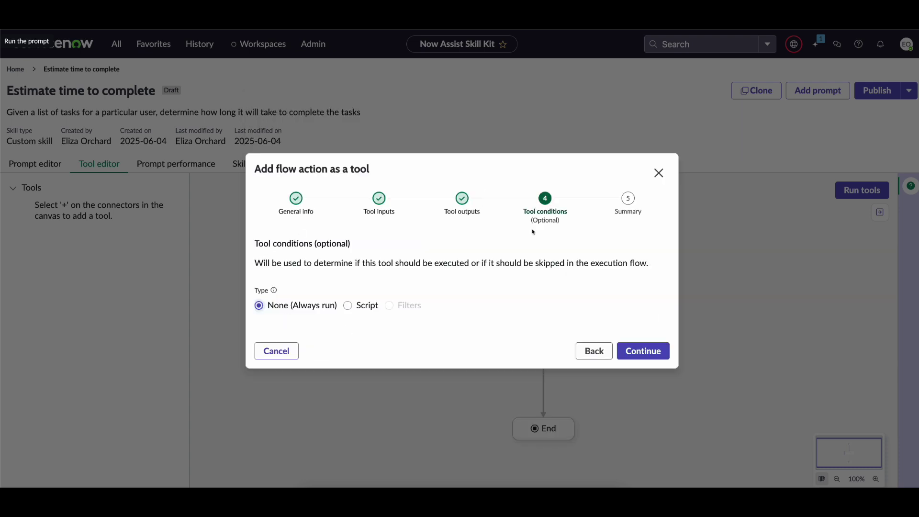
{"action": "left_click", "coordinate": [641, 351]}
{"action": "left_click", "coordinate": [643, 382]}
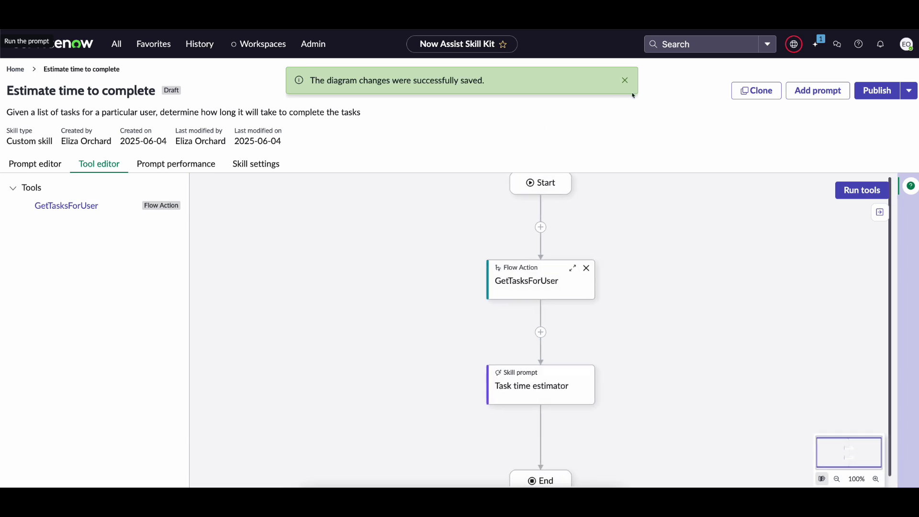
Insert {{GetTasksForUser.tasks}} between the prompt's quotes and save the Task time estimator prompt
{"action": "left_click", "coordinate": [624, 80]}
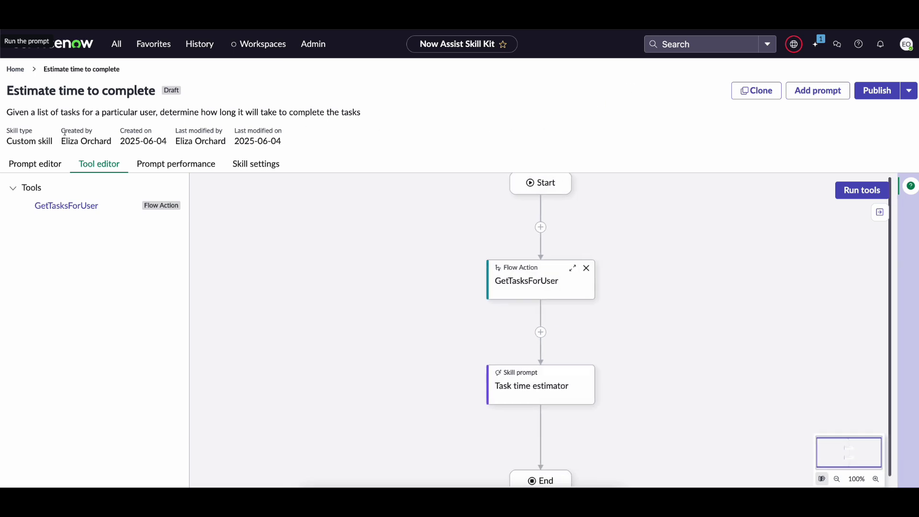
{"action": "left_click", "coordinate": [46, 166]}
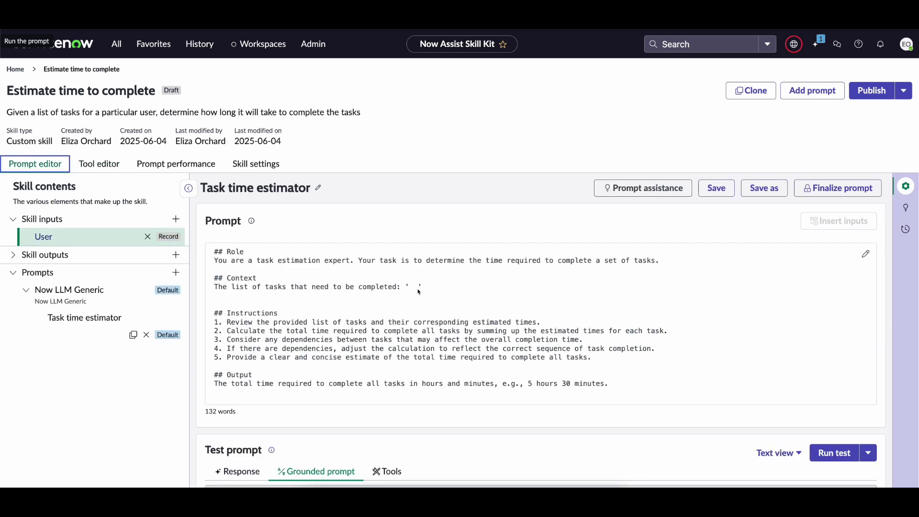
{"action": "left_click", "coordinate": [419, 291]}
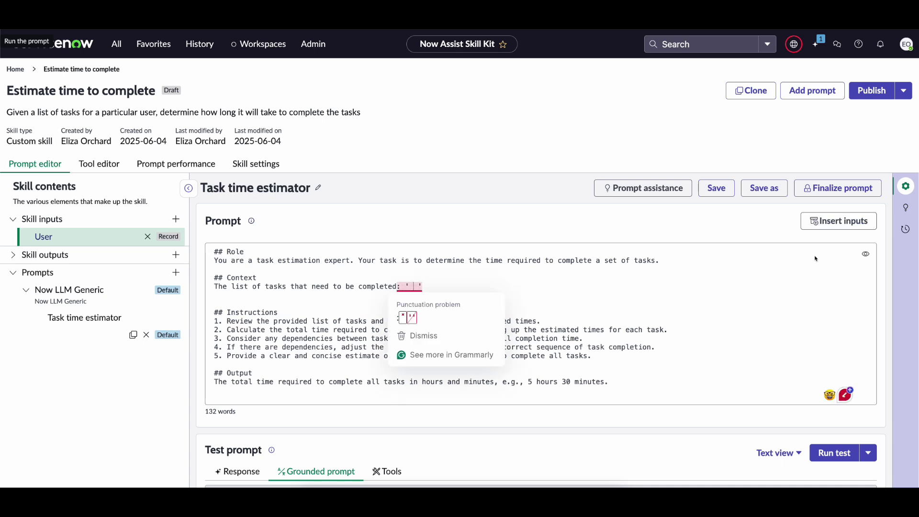
{"action": "left_click", "coordinate": [839, 220]}
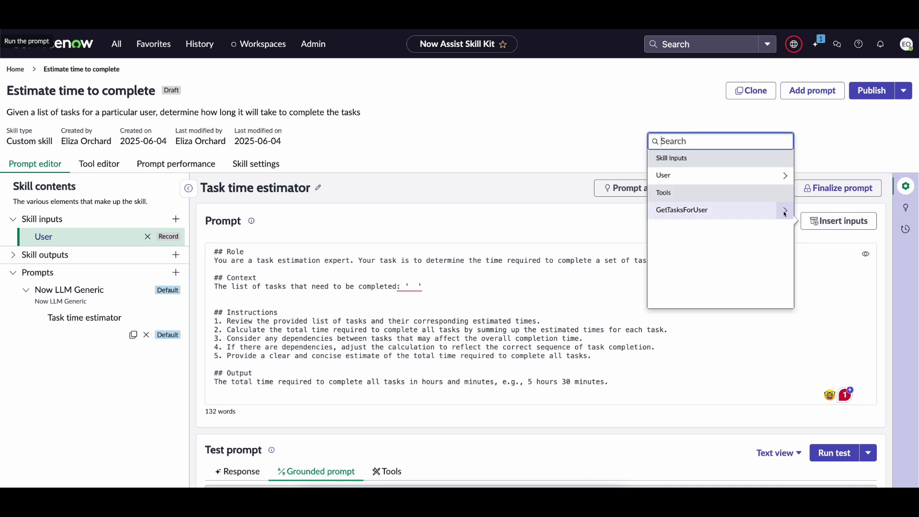
{"action": "left_click", "coordinate": [785, 212]}
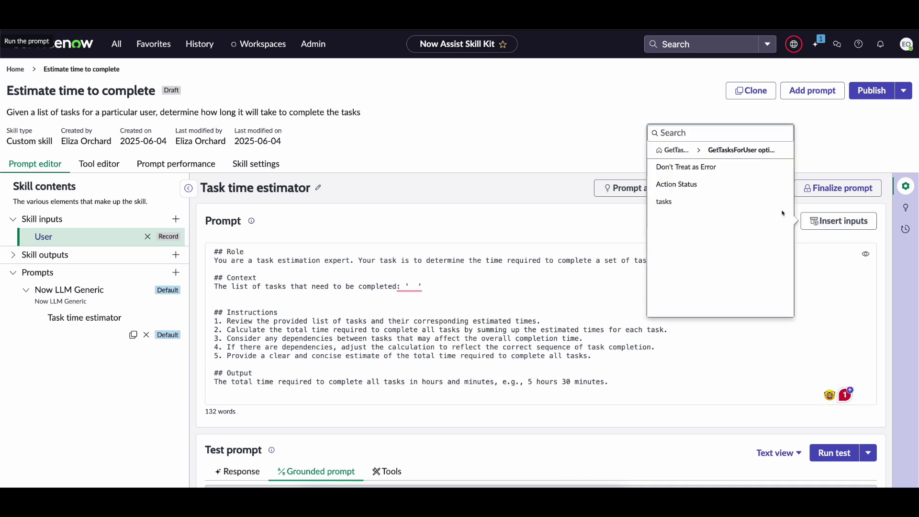
{"action": "left_click", "coordinate": [671, 201]}
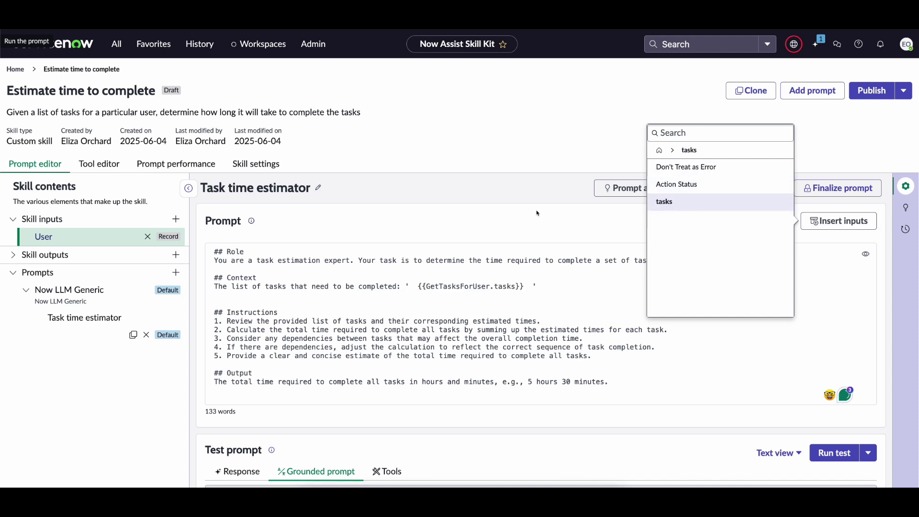
{"action": "left_click", "coordinate": [716, 188]}
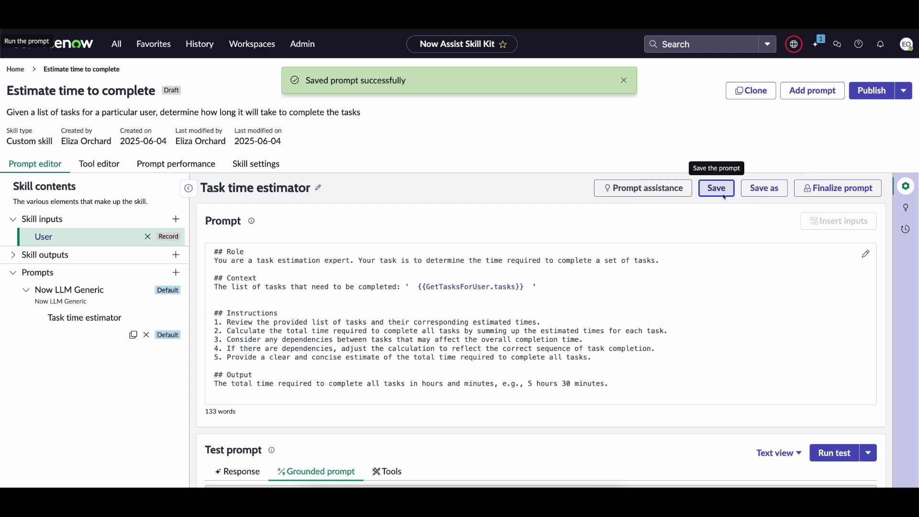
Run a prompt test for a chosen user and inspect the GetTasksForUser request JSON
{"action": "left_click", "coordinate": [835, 452]}
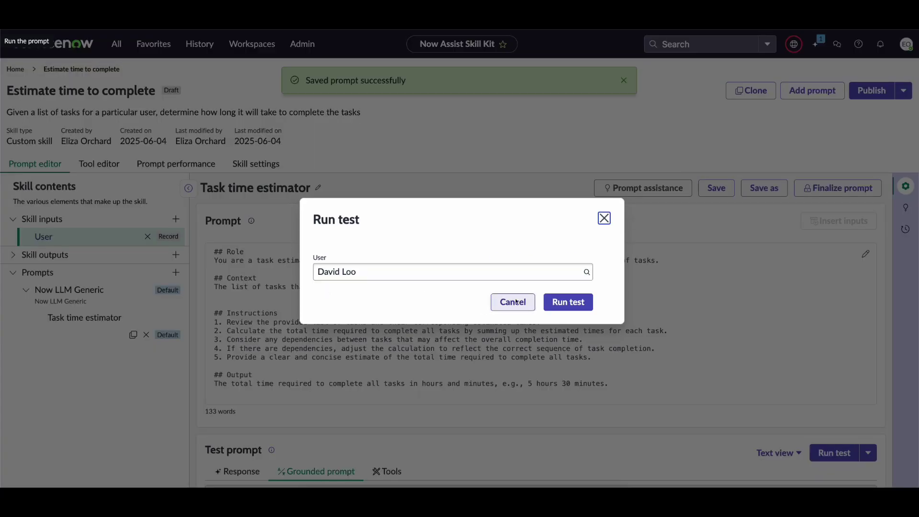
{"action": "left_click", "coordinate": [560, 304]}
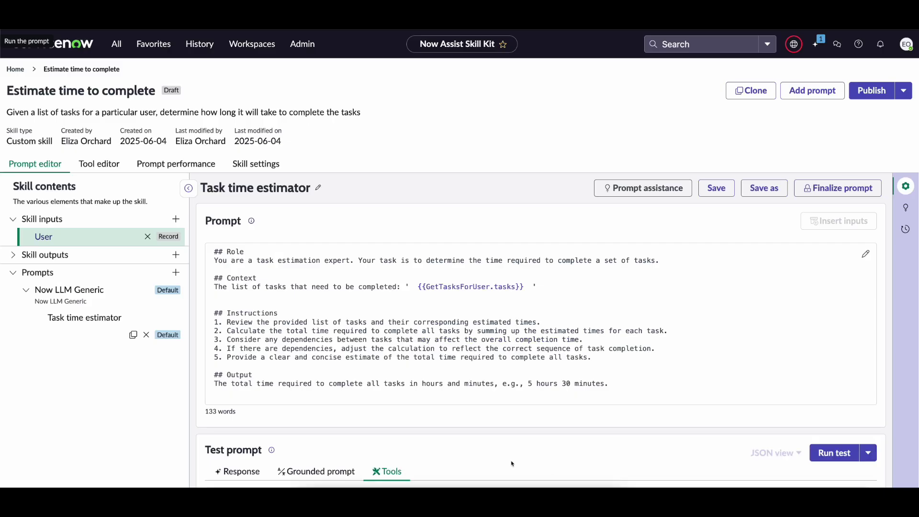
{"action": "scroll", "coordinate": [512, 464], "scroll_direction": "down", "scroll_amount": 5}
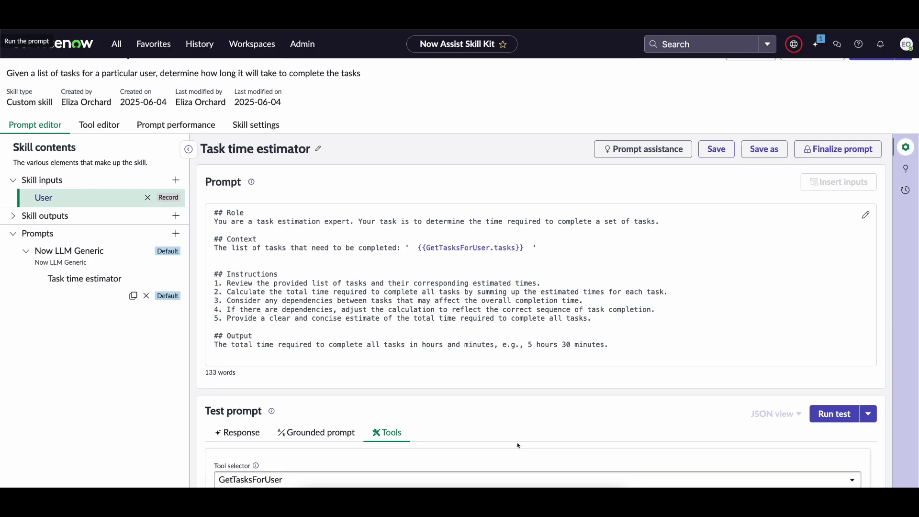
{"action": "scroll", "coordinate": [434, 323], "scroll_direction": "down", "scroll_amount": 1}
{"action": "left_click", "coordinate": [237, 366]}
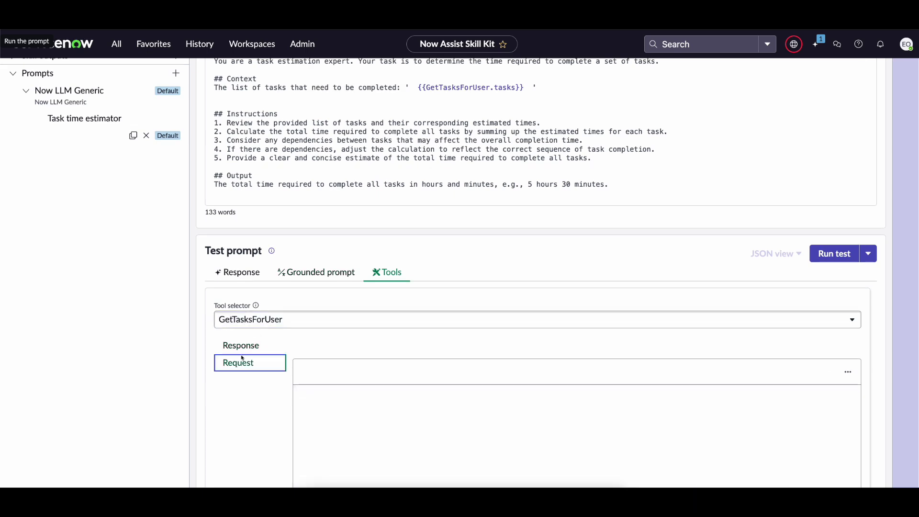
{"action": "scroll", "coordinate": [257, 391], "scroll_direction": "down", "scroll_amount": 1}
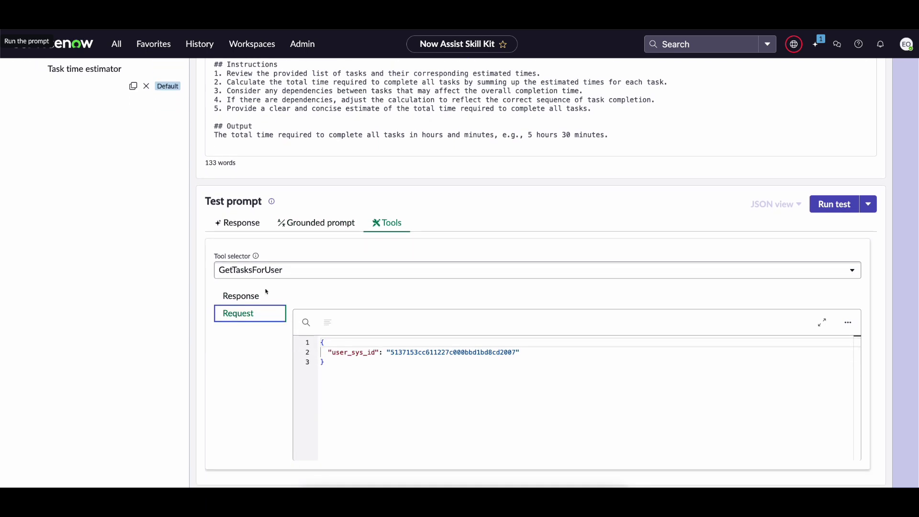
{"action": "left_click_drag", "start_coordinate": [345, 366], "coordinate": [310, 337]}
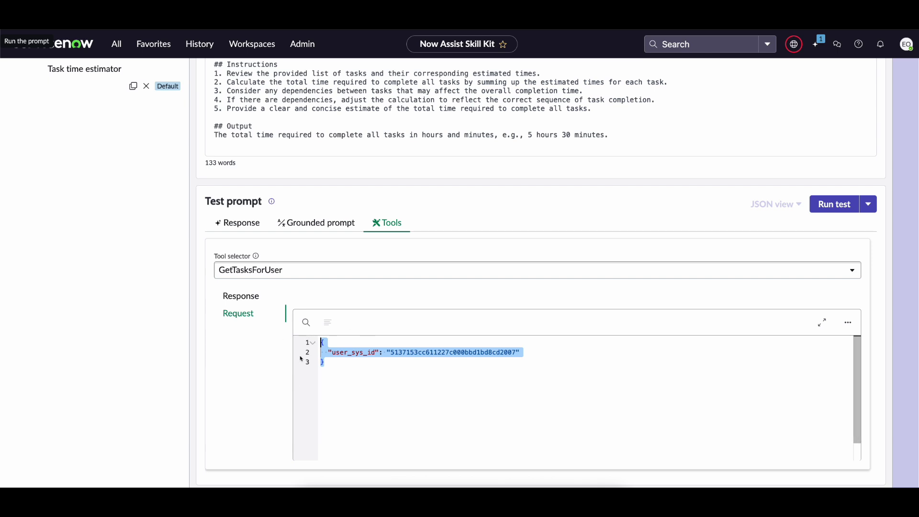
Read the returned 'ALL Active Tasks' response, then view the grounded prompt
{"action": "left_click", "coordinate": [243, 297]}
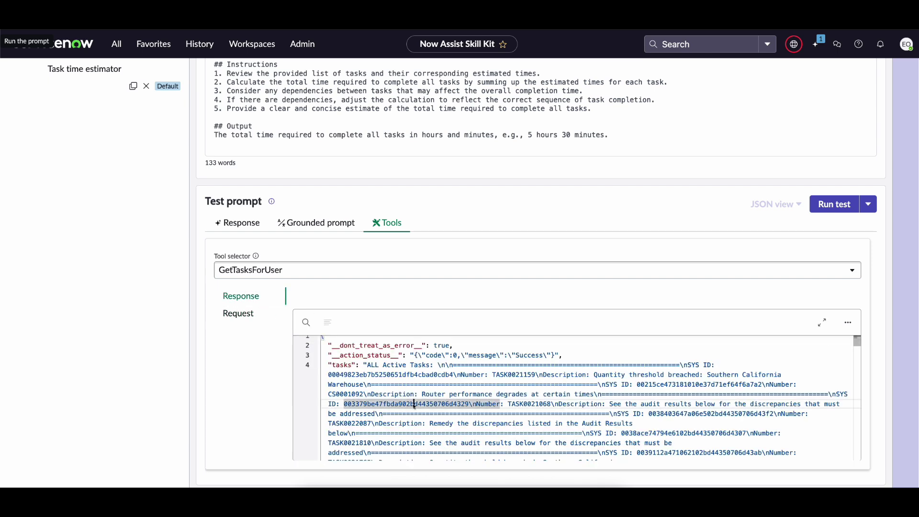
{"action": "left_click", "coordinate": [414, 406]}
{"action": "scroll", "coordinate": [414, 406], "scroll_direction": "down", "scroll_amount": 10}
{"action": "scroll", "coordinate": [415, 406], "scroll_direction": "down", "scroll_amount": 10}
{"action": "scroll", "coordinate": [414, 406], "scroll_direction": "down", "scroll_amount": 10}
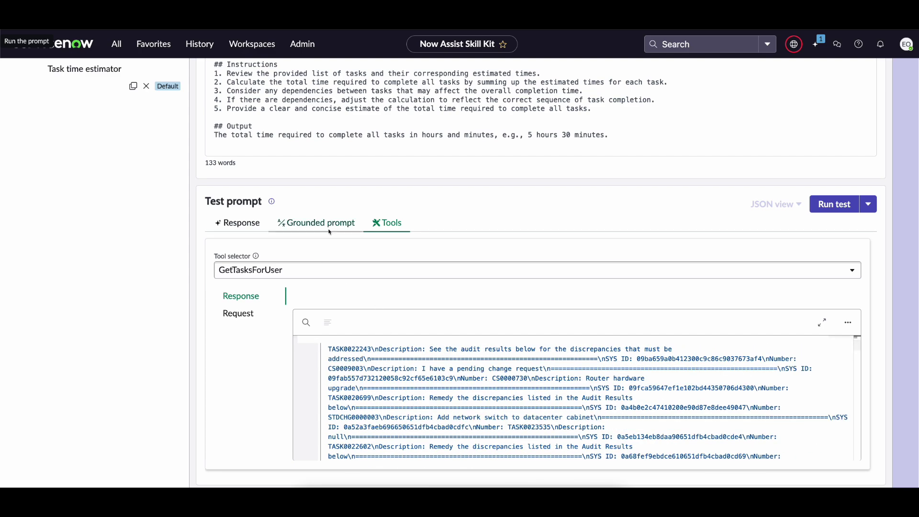
{"action": "left_click", "coordinate": [314, 223]}
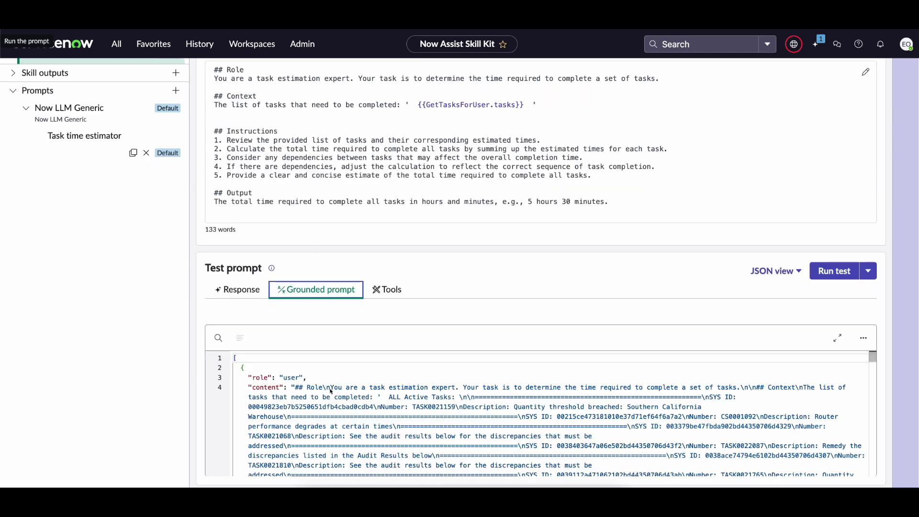
Compare the grounded prompt's 'ALL Active Tasks' list against the {{GetTasksForUser.tasks}} placeholder
{"action": "left_click_drag", "start_coordinate": [297, 388], "coordinate": [377, 397]}
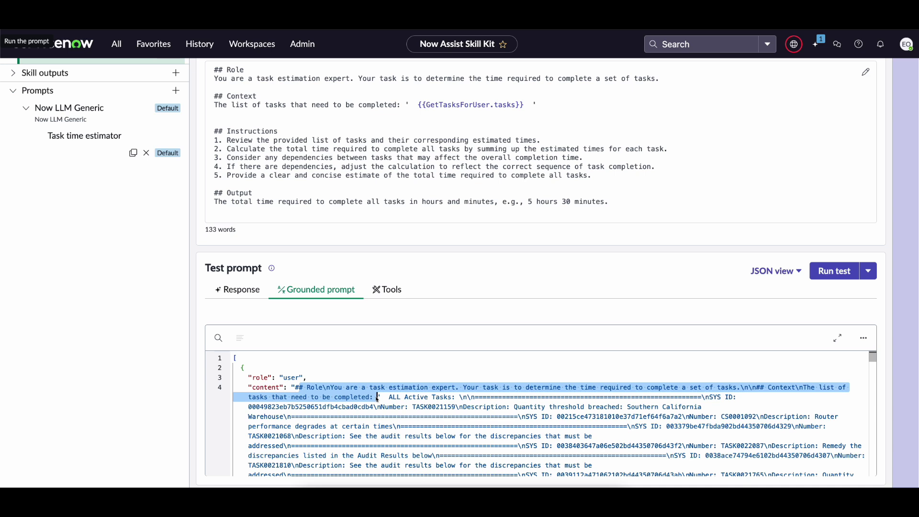
{"action": "left_click", "coordinate": [378, 397]}
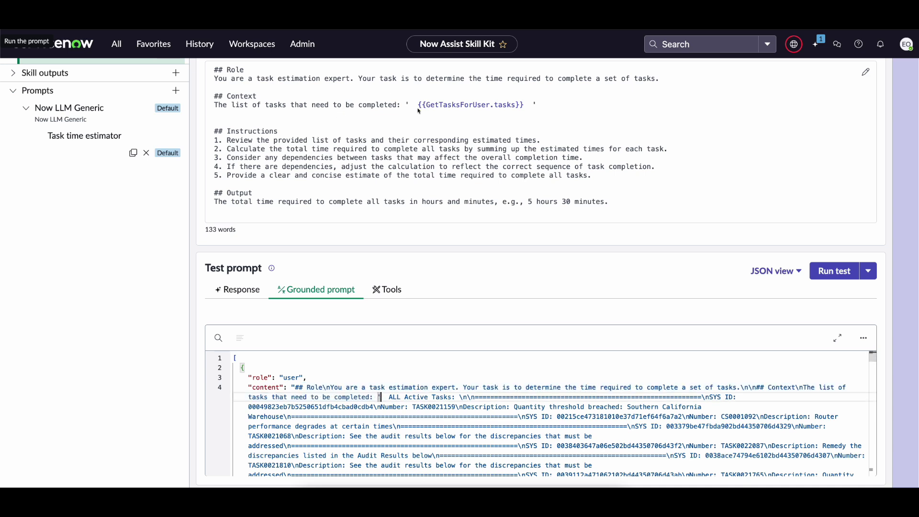
{"action": "left_click", "coordinate": [527, 105]}
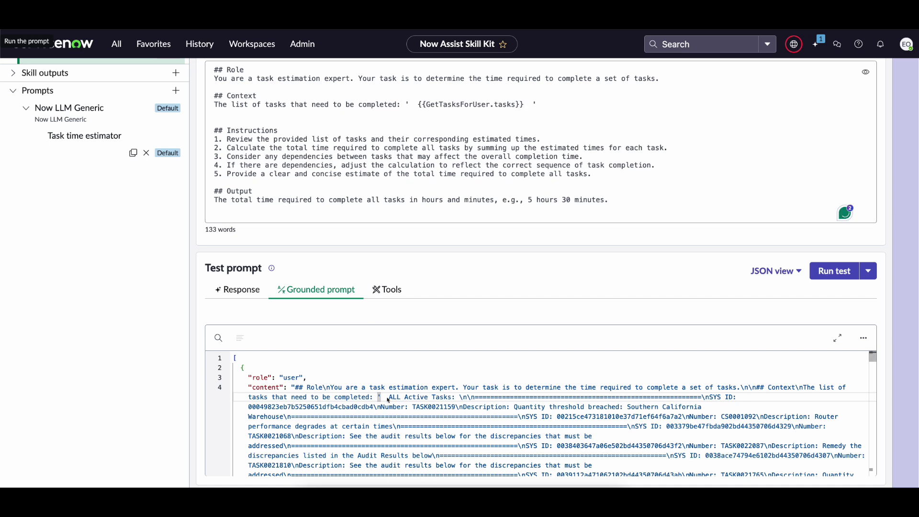
{"action": "left_click_drag", "start_coordinate": [389, 397], "coordinate": [424, 467]}
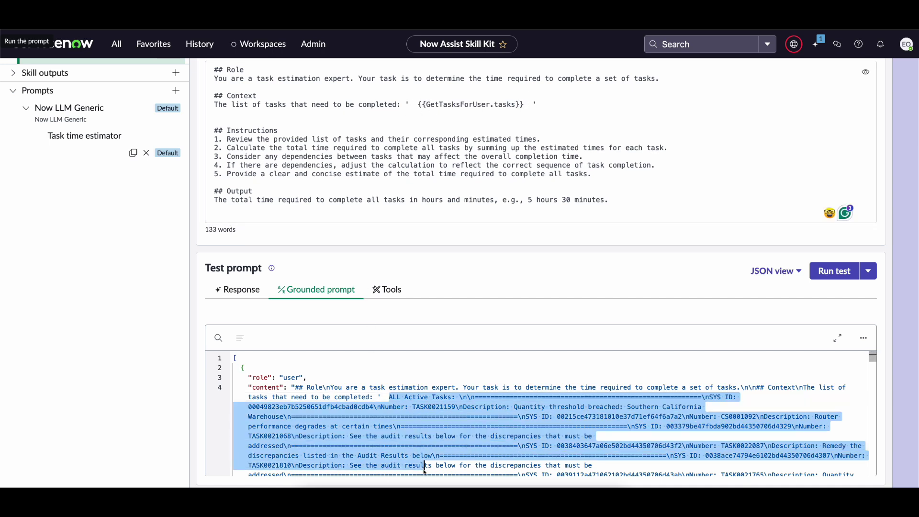
{"action": "left_click", "coordinate": [258, 312]}
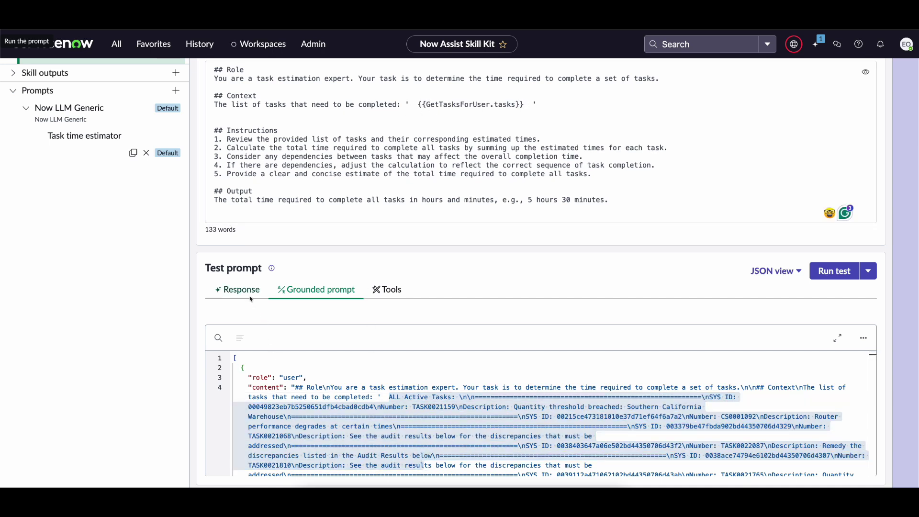
Show the test response in Text view: 100 tasks at 45 minutes each, about 75 hours
{"action": "left_click", "coordinate": [249, 297]}
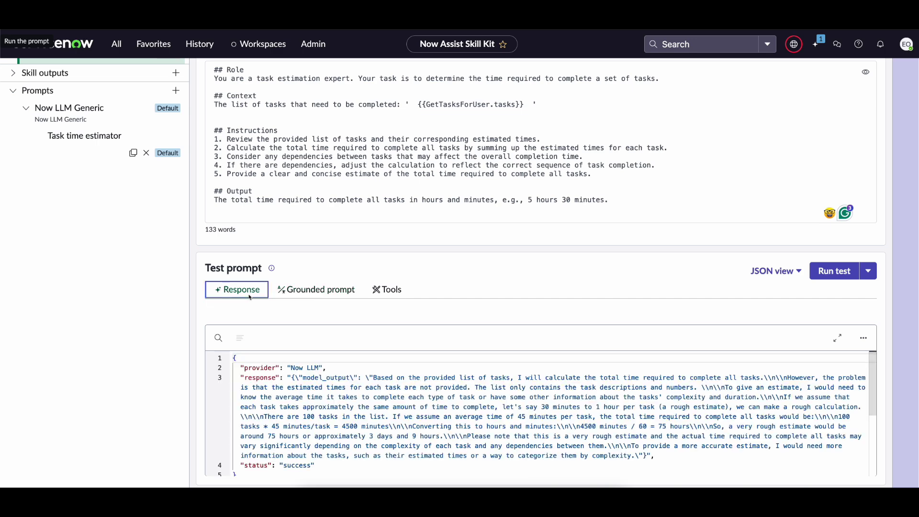
{"action": "left_click", "coordinate": [769, 274]}
{"action": "left_click", "coordinate": [781, 288]}
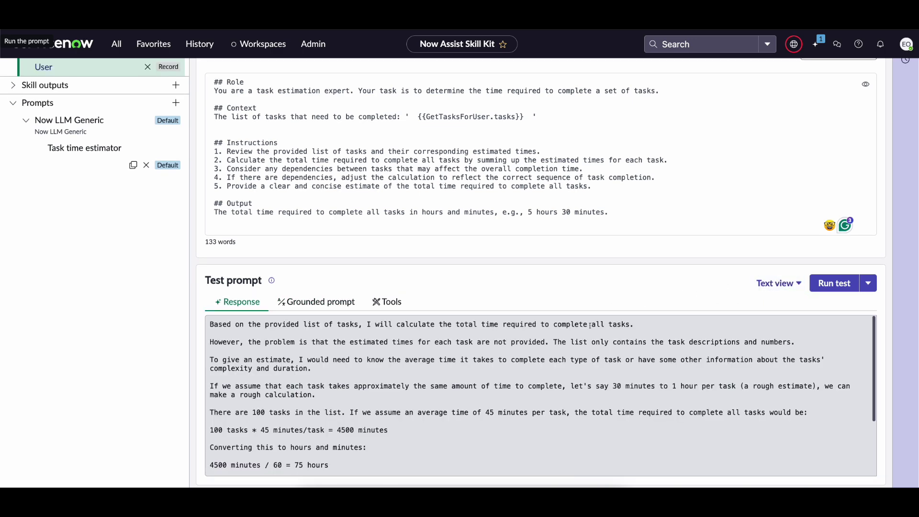
{"action": "scroll", "coordinate": [349, 468], "scroll_direction": "down", "scroll_amount": 3}
{"action": "scroll", "coordinate": [349, 465], "scroll_direction": "down", "scroll_amount": 1}
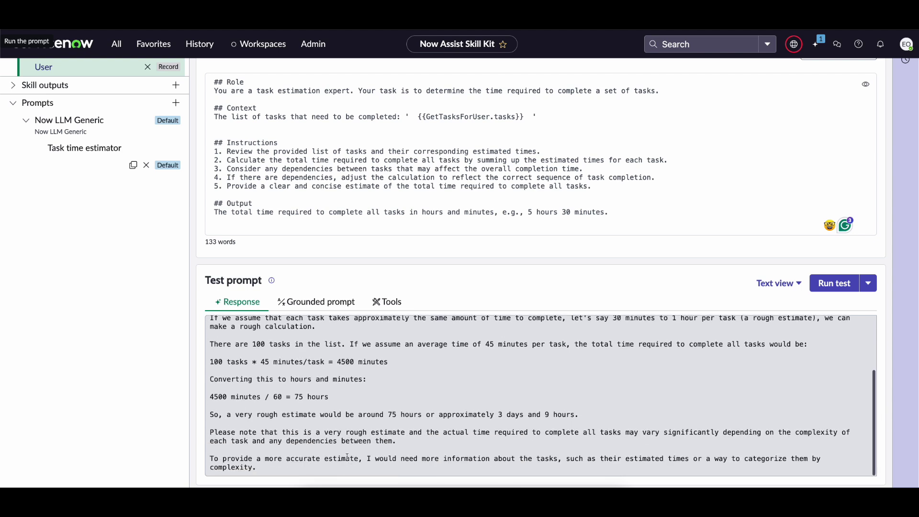
{"action": "scroll", "coordinate": [587, 287], "scroll_direction": "up", "scroll_amount": 4}
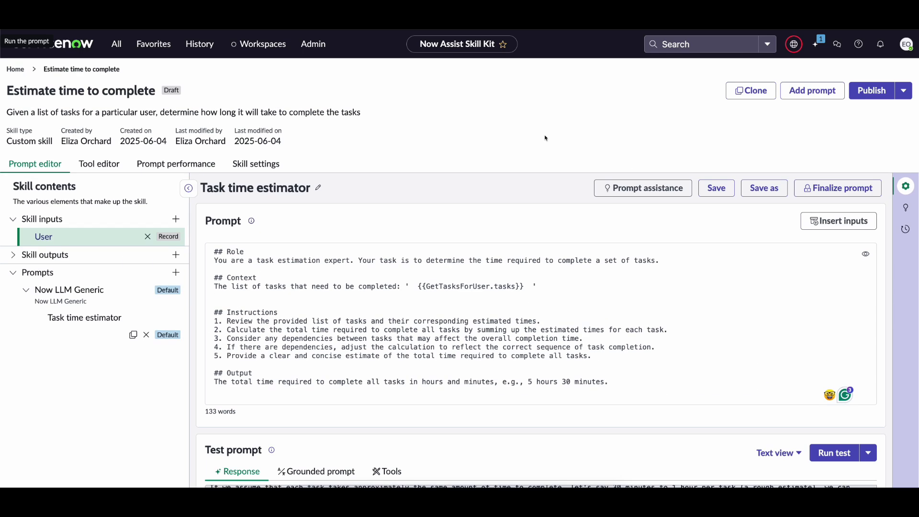